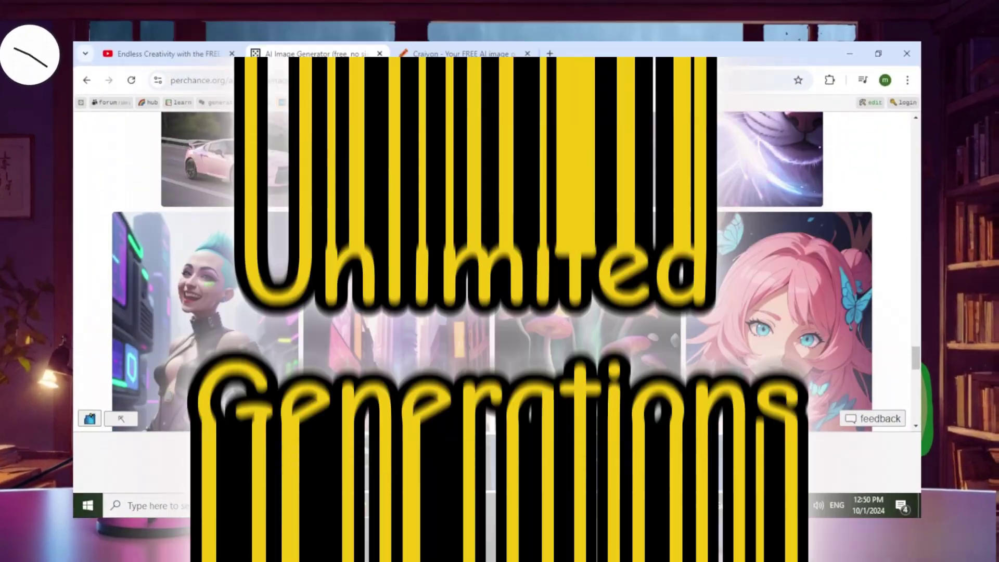
scroll(663, 186, "down", 2)
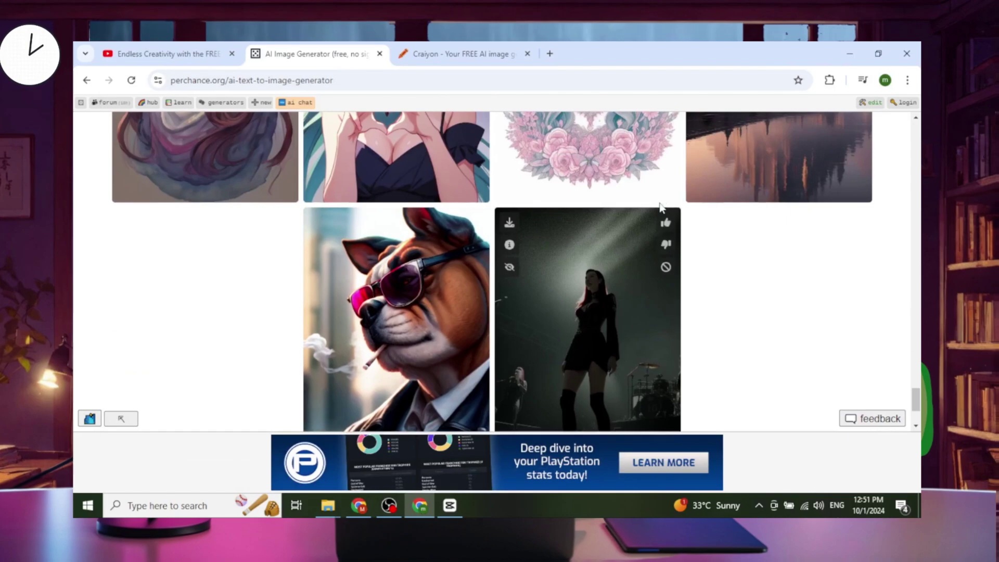
scroll(662, 215, "up", 2)
scroll(669, 222, "up", 3)
scroll(665, 221, "up", 3)
scroll(668, 225, "up", 3)
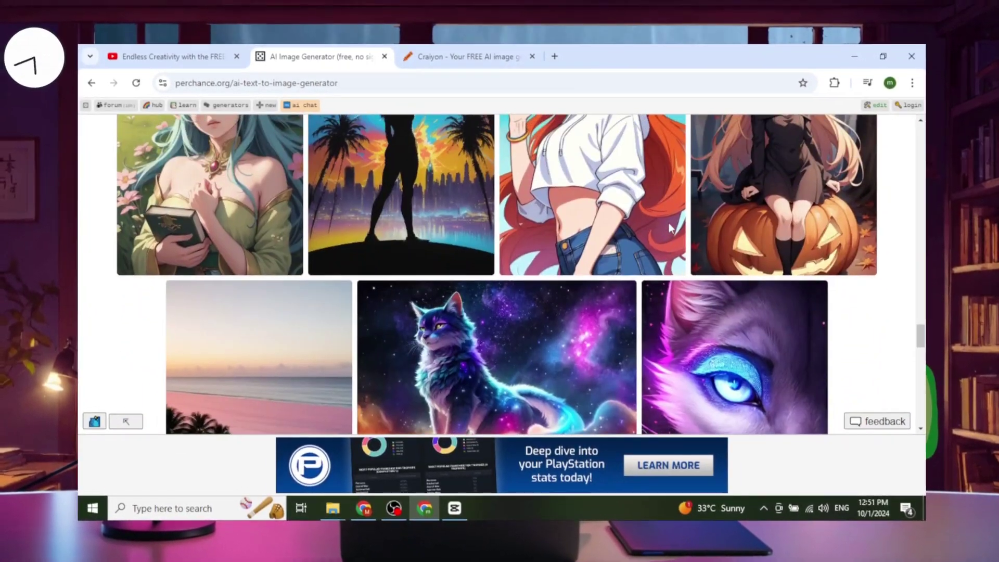
scroll(669, 222, "up", 3)
scroll(664, 220, "up", 3)
scroll(664, 220, "up", 3)
scroll(669, 222, "up", 2)
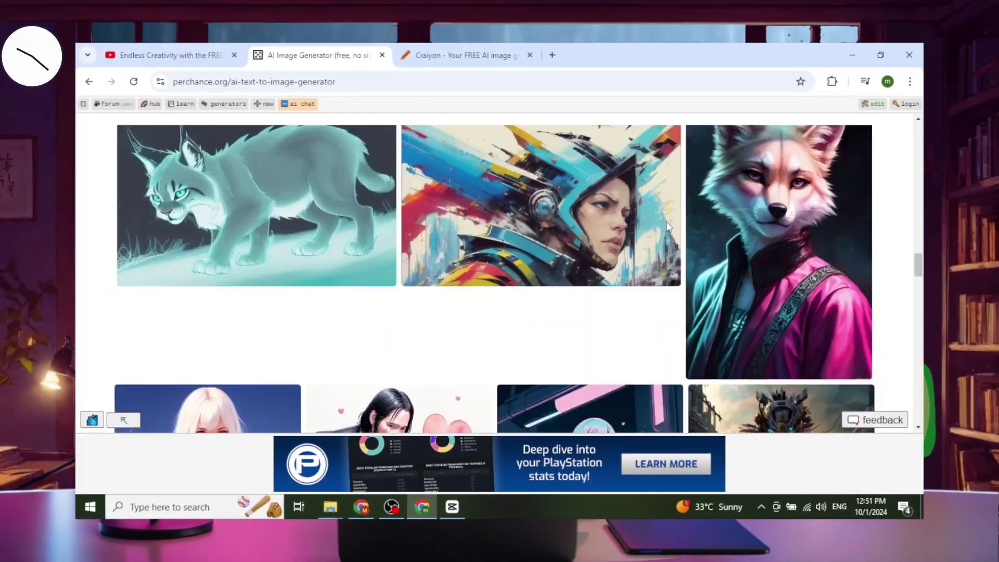
scroll(665, 221, "up", 3)
scroll(666, 221, "up", 1)
scroll(663, 223, "up", 3)
scroll(669, 225, "up", 3)
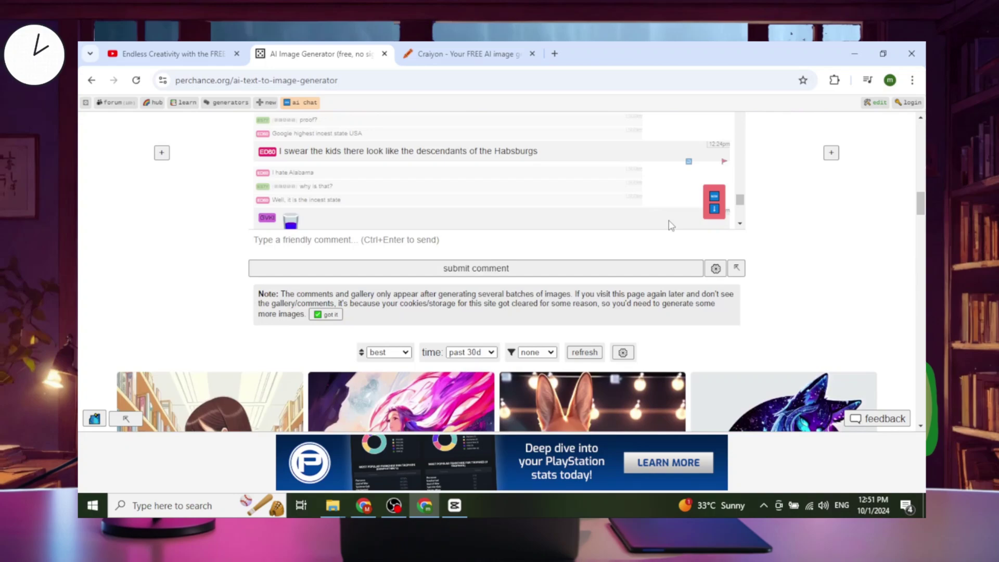
scroll(669, 225, "up", 2)
scroll(666, 220, "up", 3)
scroll(665, 221, "up", 3)
scroll(664, 228, "up", 3)
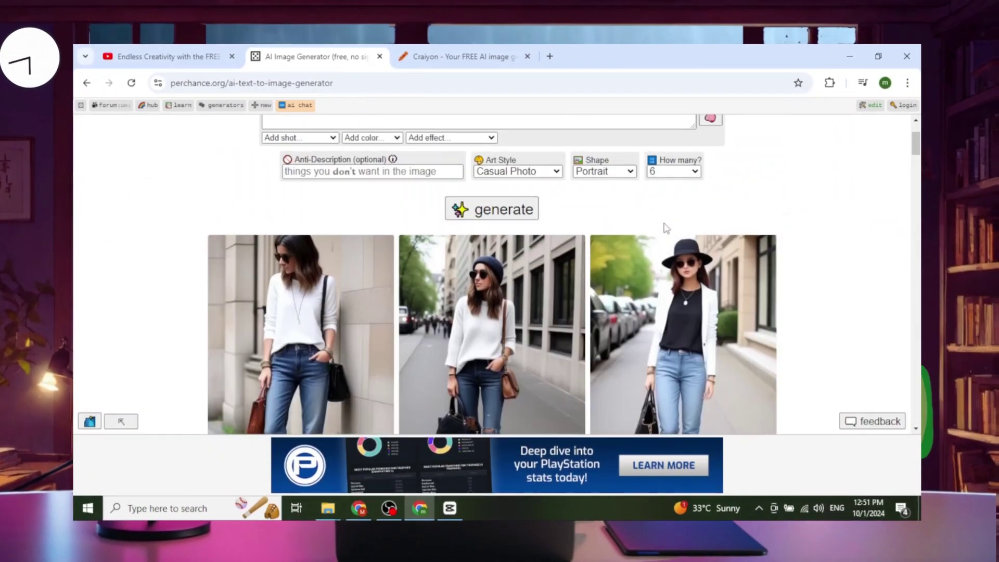
scroll(669, 226, "down", 2)
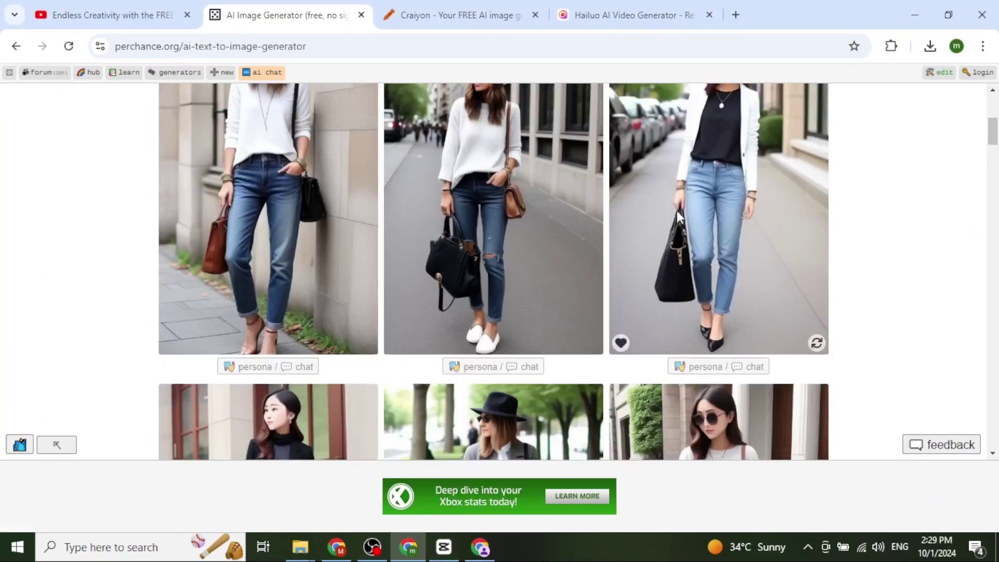
scroll(679, 215, "up", 5)
scroll(390, 176, "down", 1)
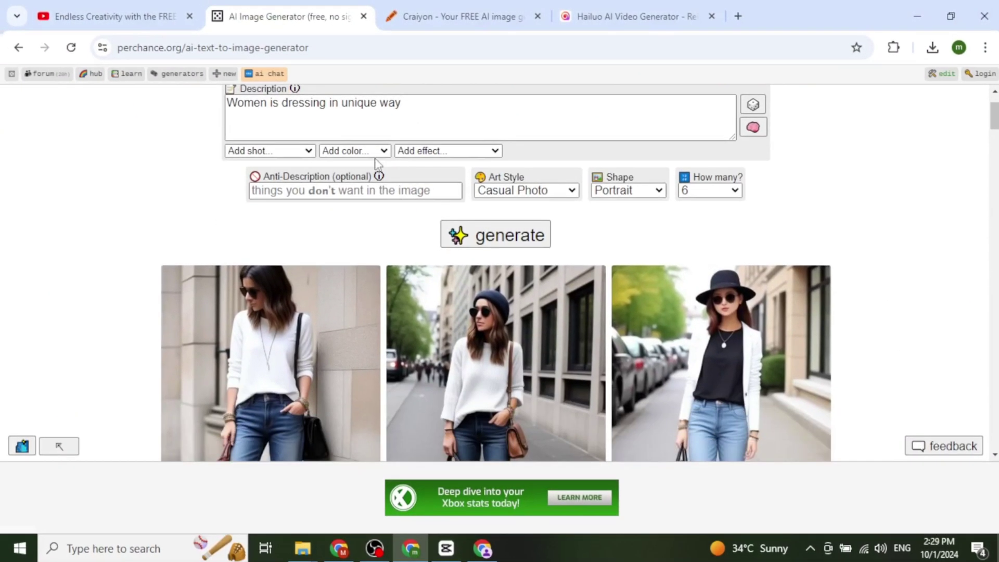
scroll(500, 130, "down", 2)
scroll(507, 133, "up", 2)
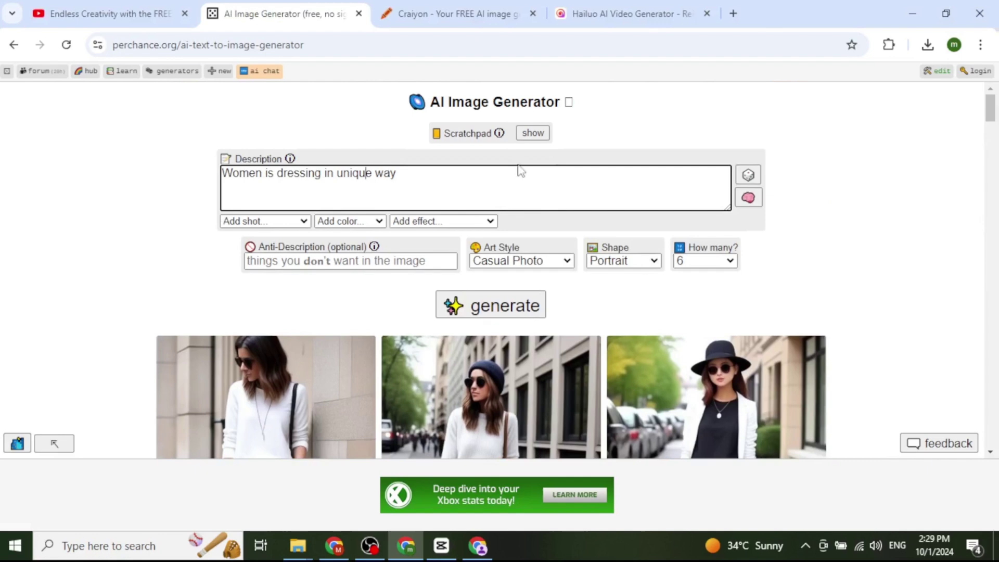
- Keep Casual Photo style, Portrait shape and 6 images as the form settings
left_click(515, 267)
left_click(622, 265)
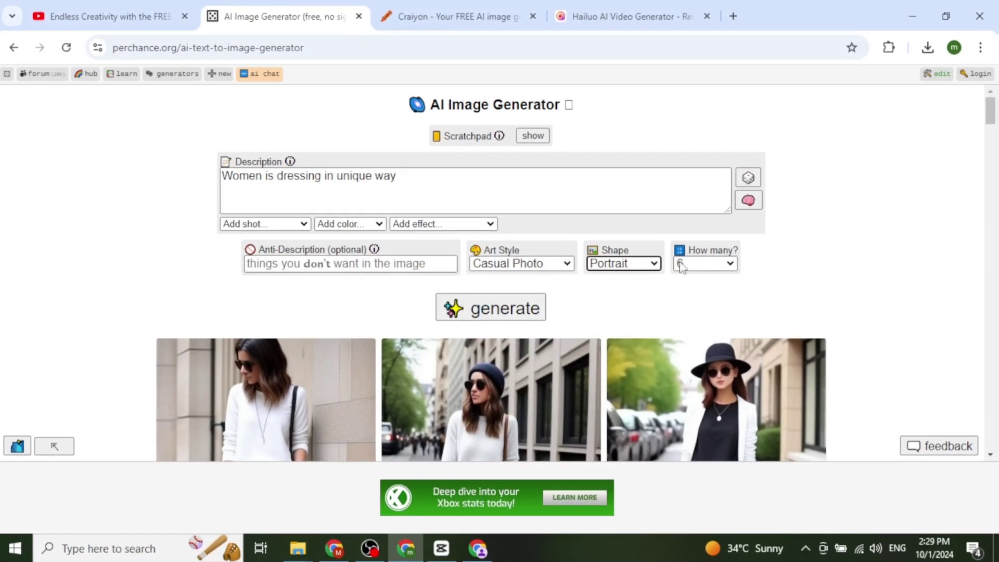
left_click(710, 261)
left_click(698, 278)
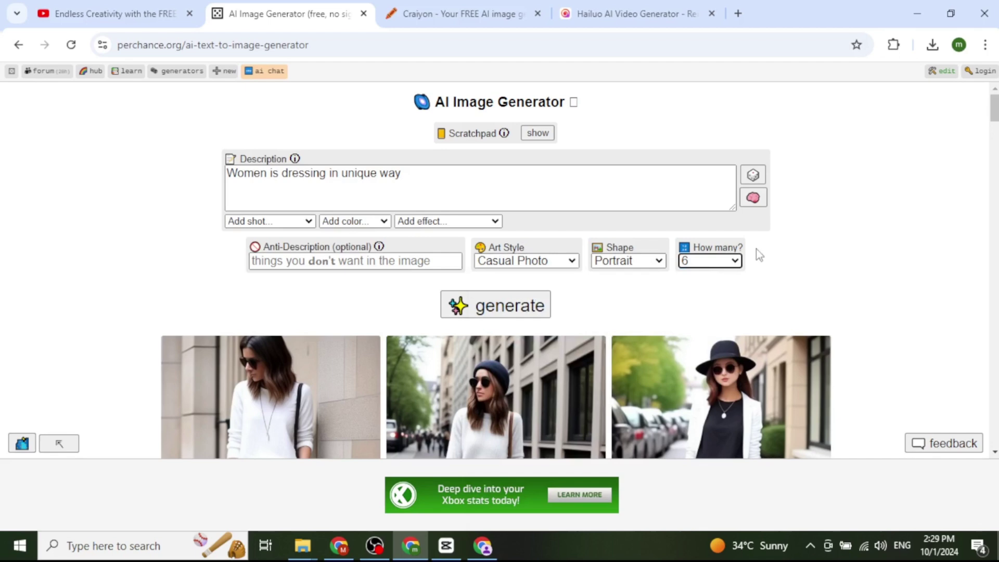
scroll(361, 184, "down", 3)
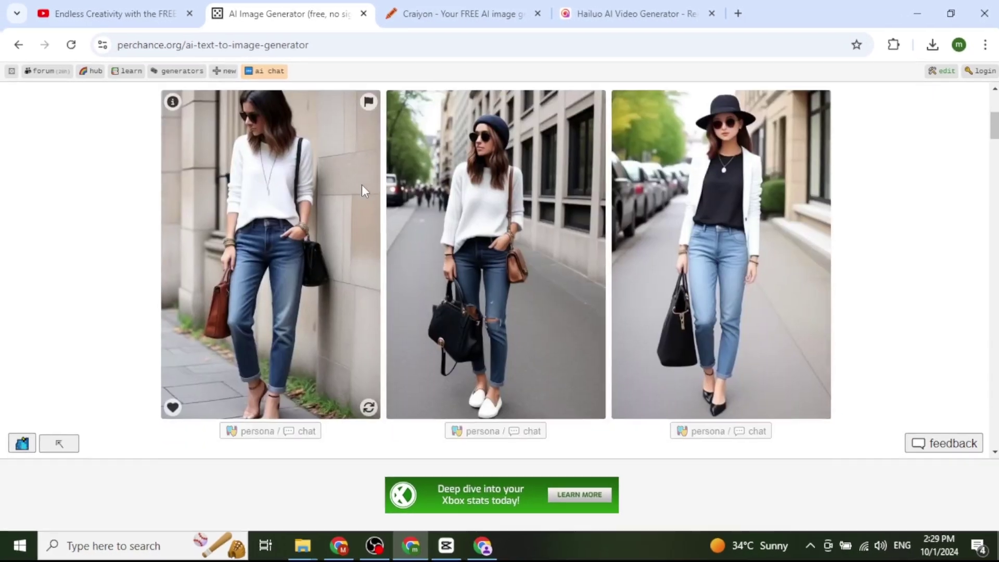
scroll(361, 184, "up", 3)
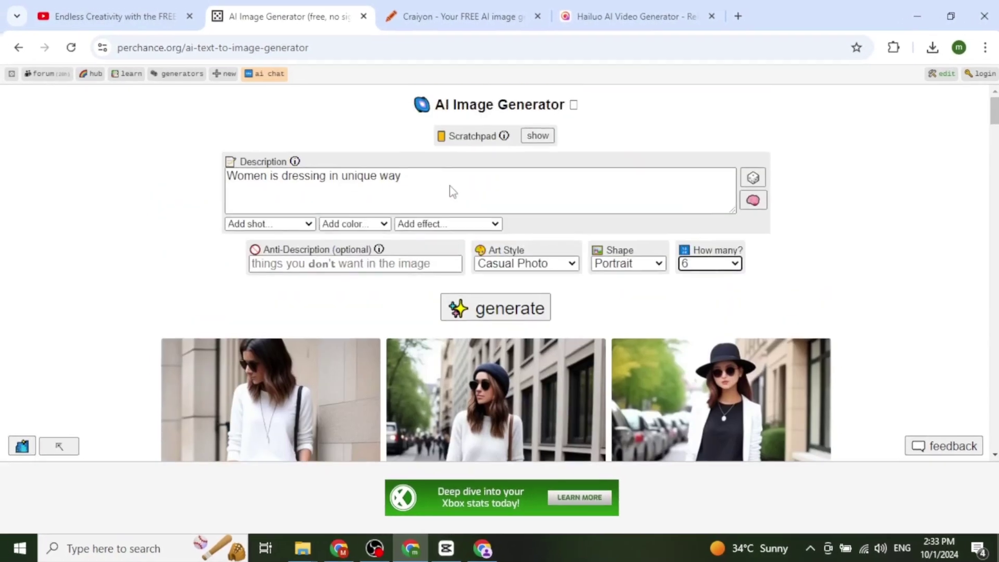
scroll(537, 268, "down", 1)
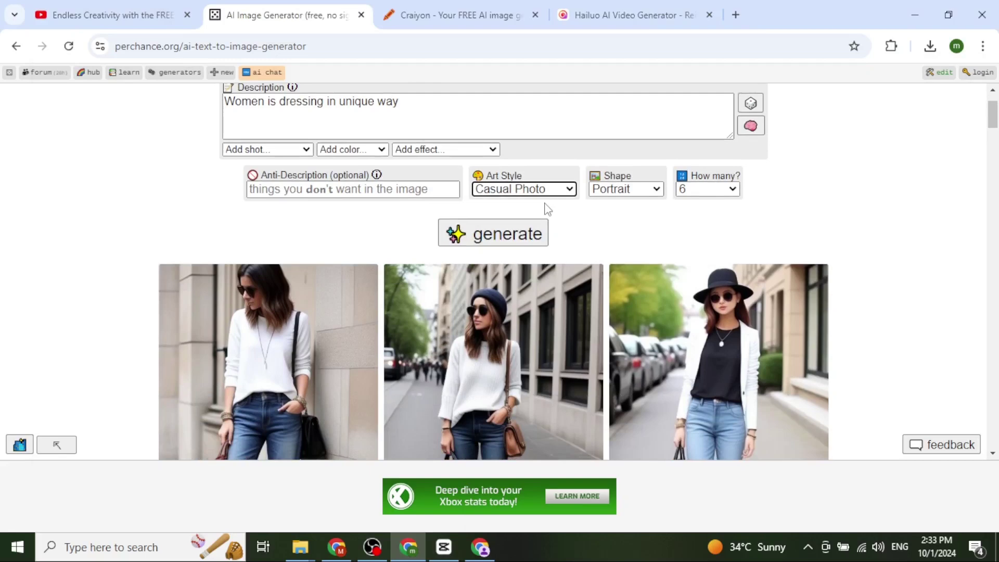
- Browse the Art Style, Shape and How many? dropdown lists
left_click(547, 191)
scroll(594, 242, "down", 2)
scroll(600, 281, "down", 3)
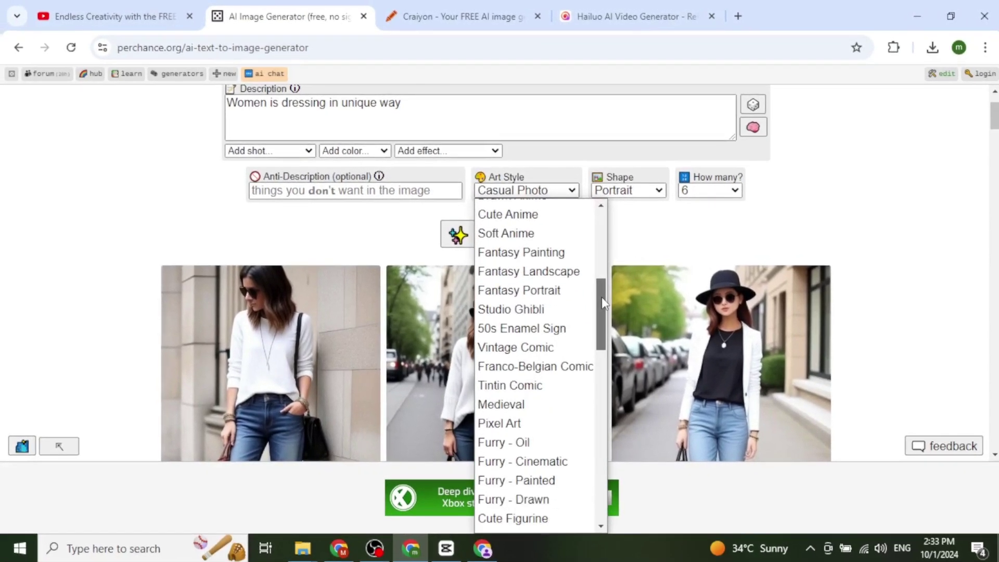
scroll(523, 304, "down", 4)
scroll(523, 312, "down", 5)
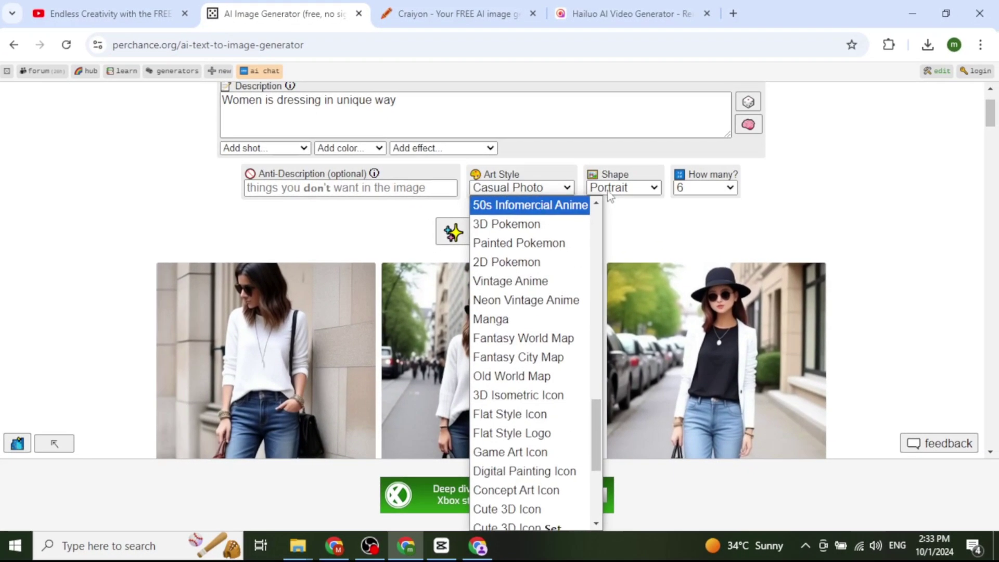
left_click(629, 190)
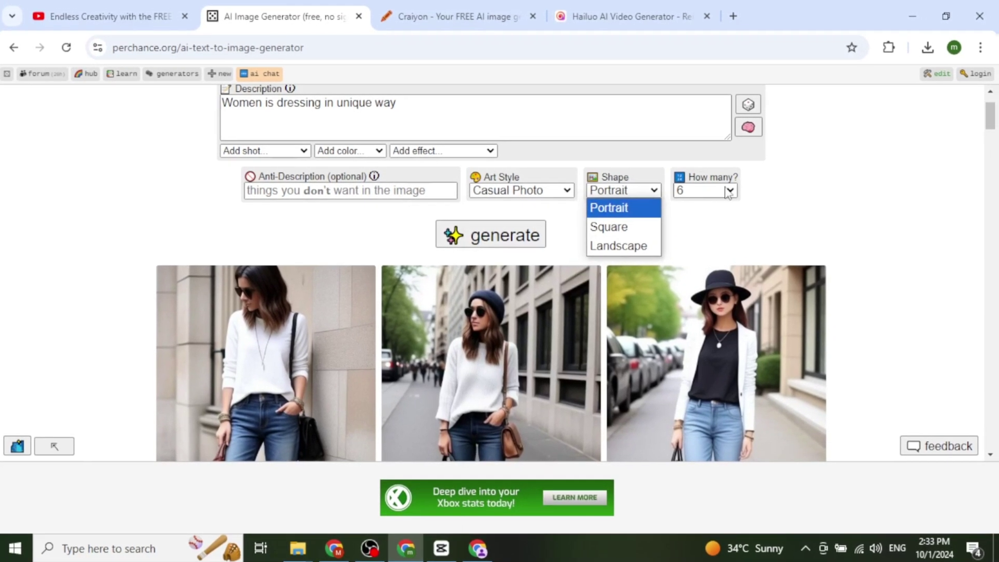
left_click(728, 191)
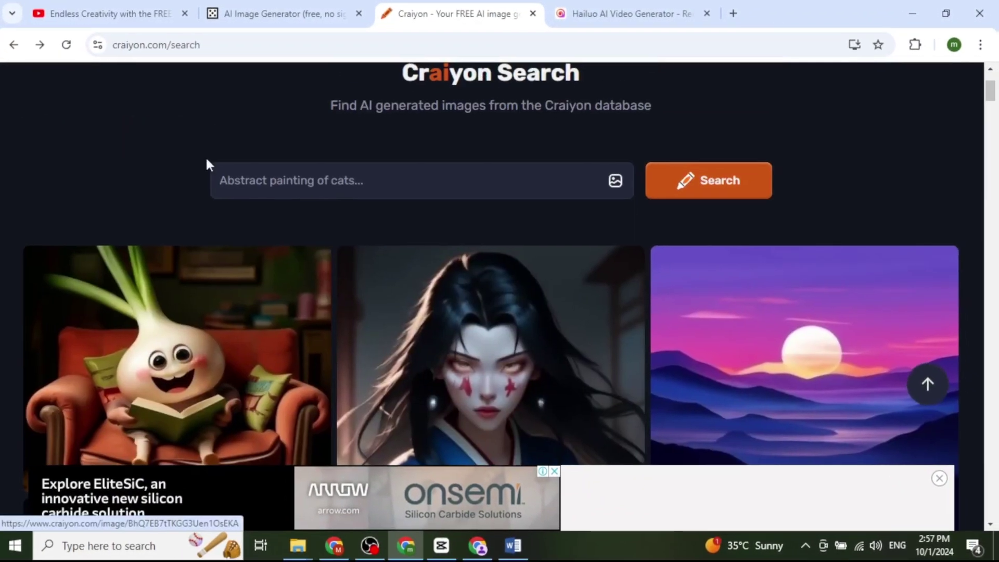
scroll(171, 178, "down", 3)
scroll(170, 188, "down", 3)
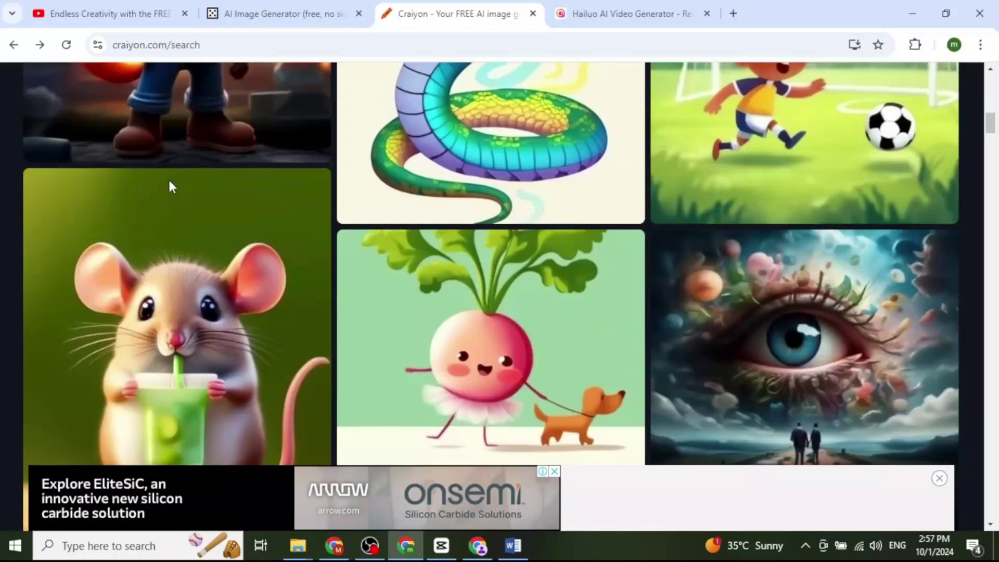
scroll(169, 187, "down", 3)
scroll(175, 191, "down", 3)
scroll(175, 191, "down", 5)
scroll(174, 193, "down", 5)
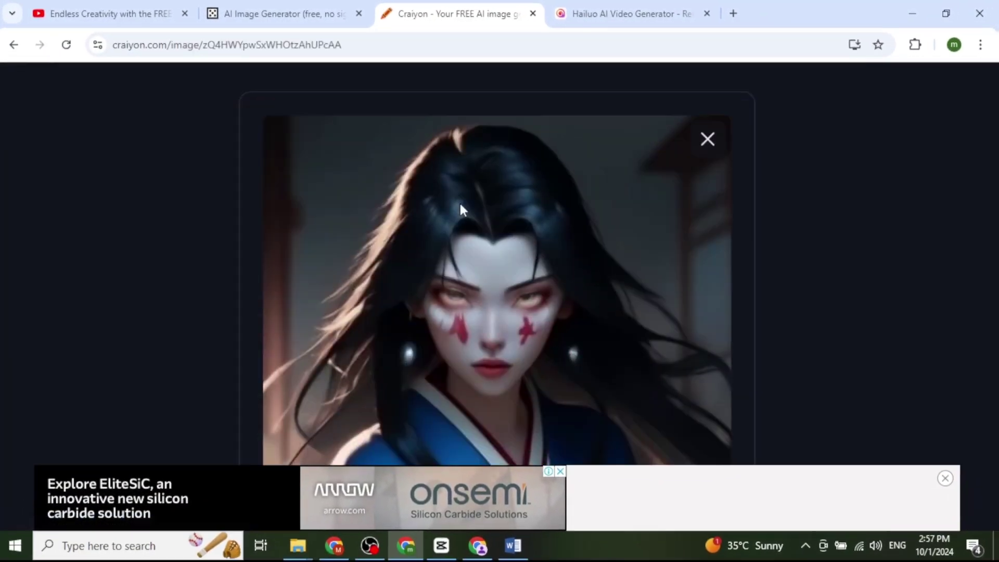
scroll(649, 178, "down", 5)
scroll(648, 178, "down", 2)
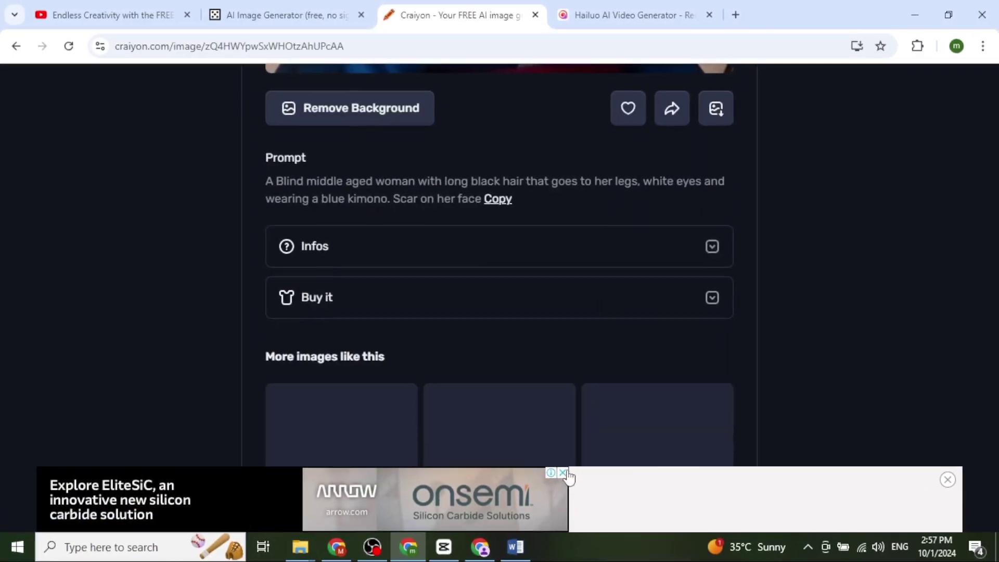
- Dismiss the ad and copy the blue-kimono woman image's prompt
left_click(944, 479)
scroll(617, 383, "down", 1)
scroll(604, 363, "up", 2)
scroll(593, 335, "up", 4)
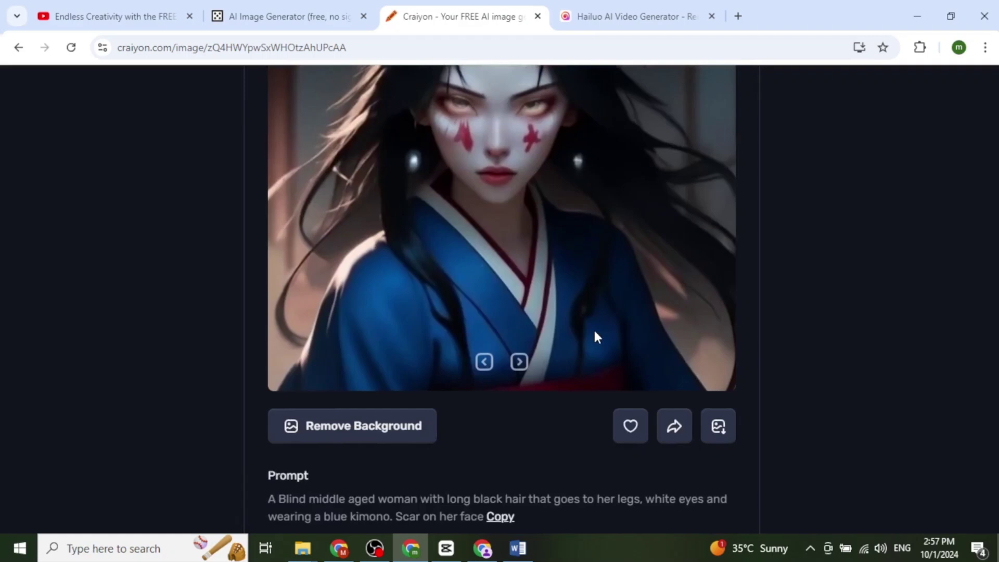
scroll(506, 364, "down", 3)
left_click(500, 348)
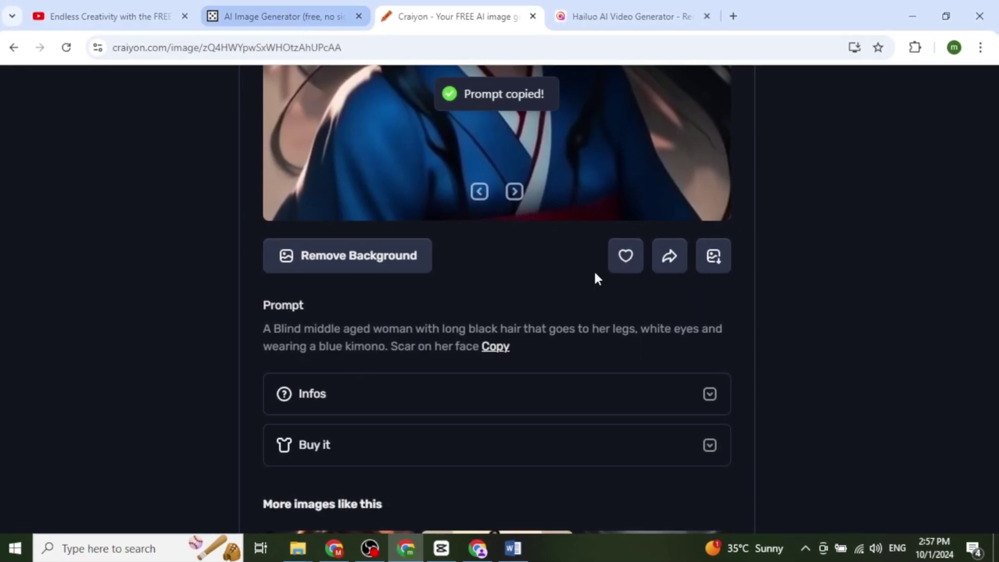
- Replace the Perchance description with the copied kimono prompt and generate images
key("ctrl+shift+Tab")
left_click(426, 172)
key("ctrl+a")
key("ctrl+v")
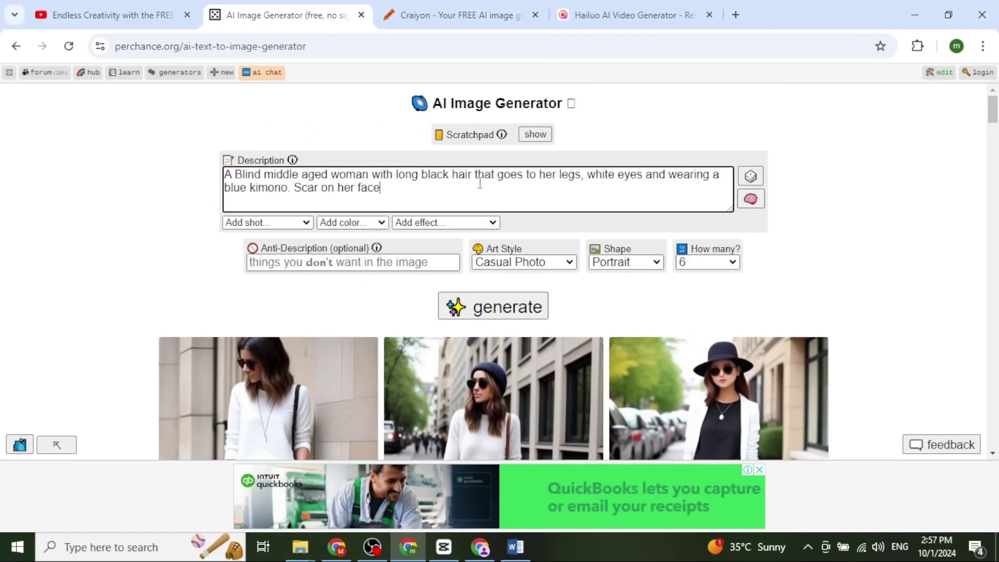
left_click(504, 311)
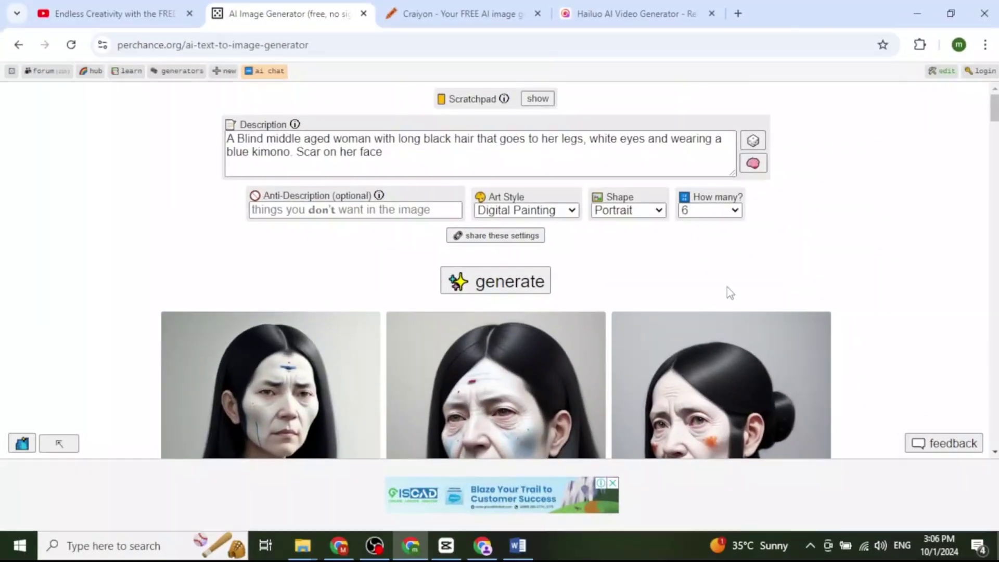
scroll(727, 286, "down", 3)
scroll(723, 285, "down", 3)
scroll(722, 286, "down", 5)
scroll(722, 290, "down", 2)
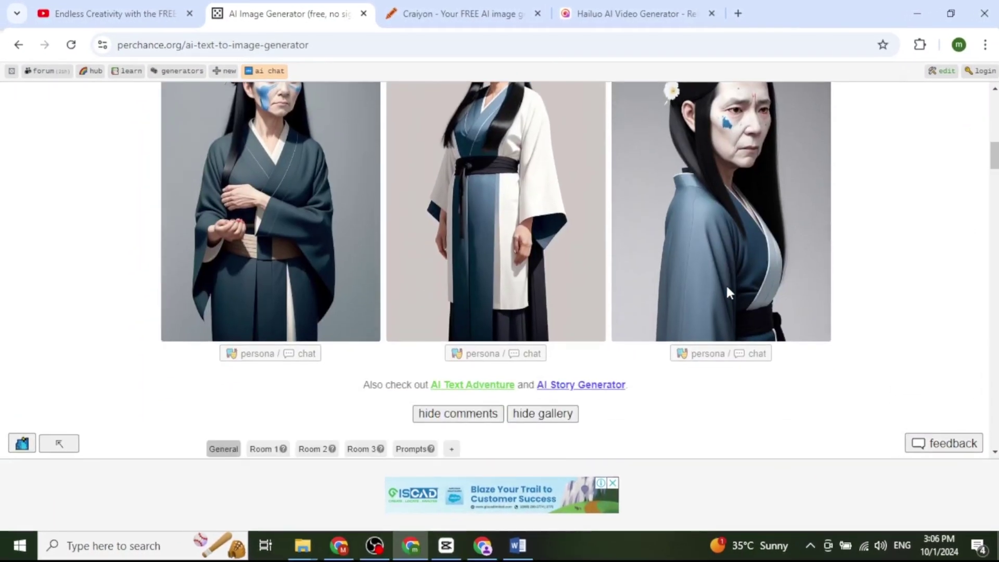
scroll(726, 283, "down", 1)
scroll(727, 290, "up", 1)
scroll(735, 301, "up", 3)
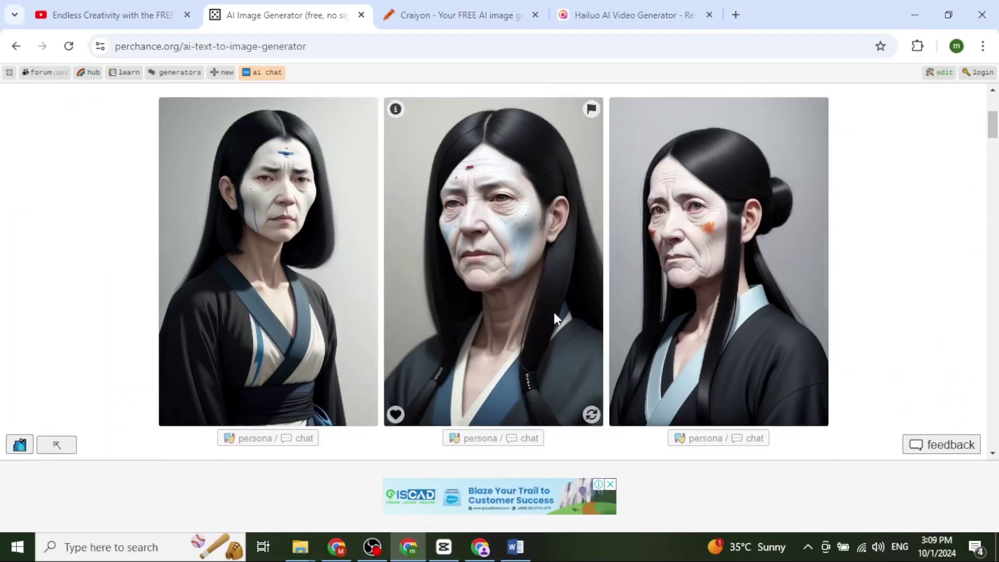
scroll(553, 312, "down", 4)
scroll(552, 316, "down", 2)
scroll(553, 313, "down", 2)
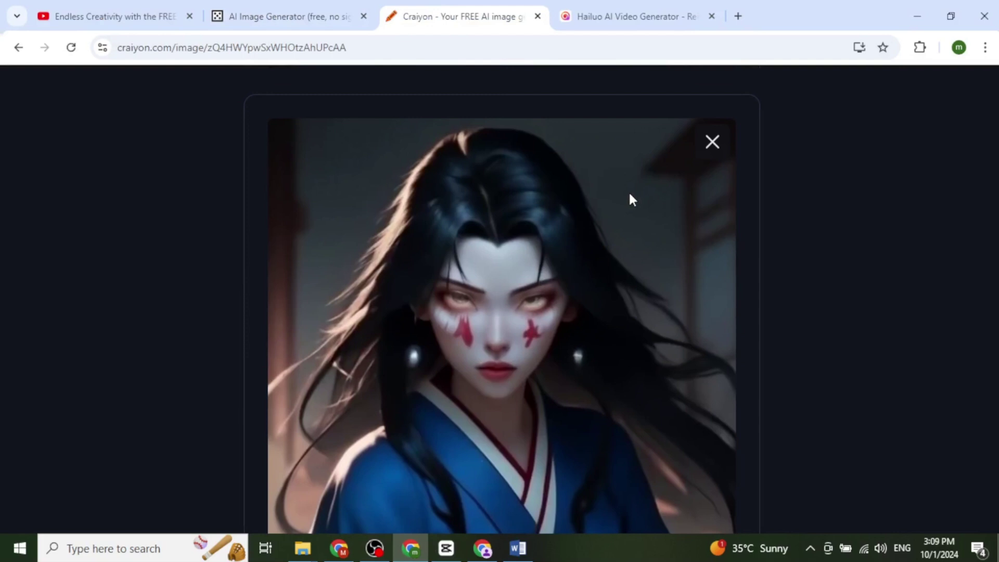
scroll(631, 200, "down", 1)
scroll(629, 199, "down", 2)
scroll(629, 199, "down", 2)
scroll(629, 200, "up", 1)
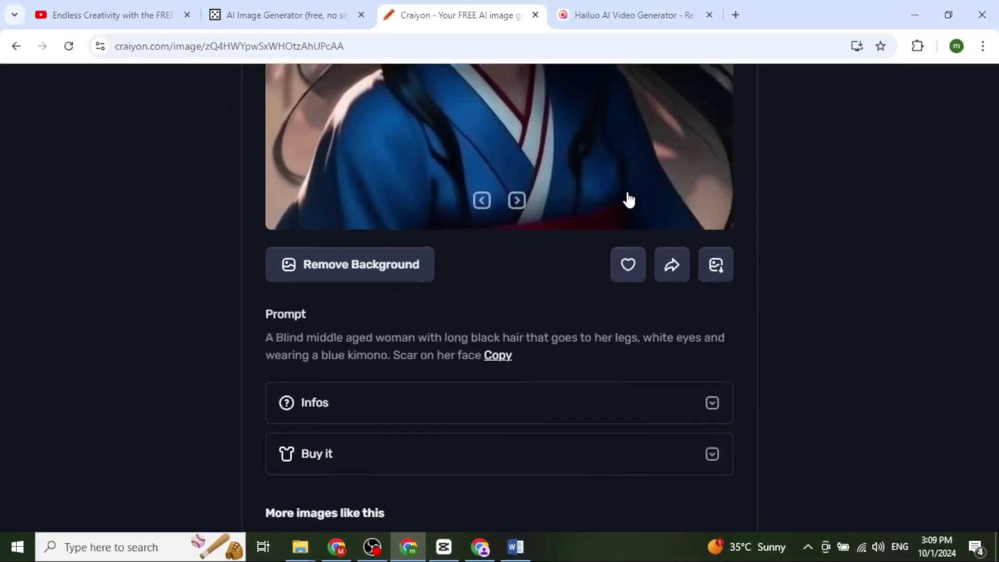
scroll(627, 199, "up", 3)
scroll(625, 200, "up", 1)
- Close the enlarged Craiyon kimono image and return to the Perchance results
left_click(710, 142)
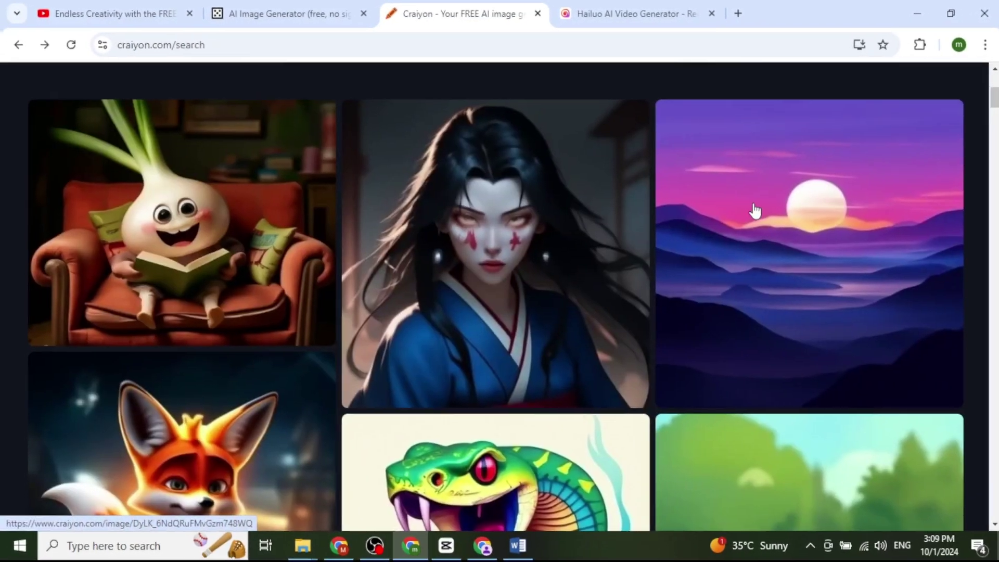
scroll(754, 211, "down", 3)
scroll(754, 211, "down", 2)
left_click(353, 11)
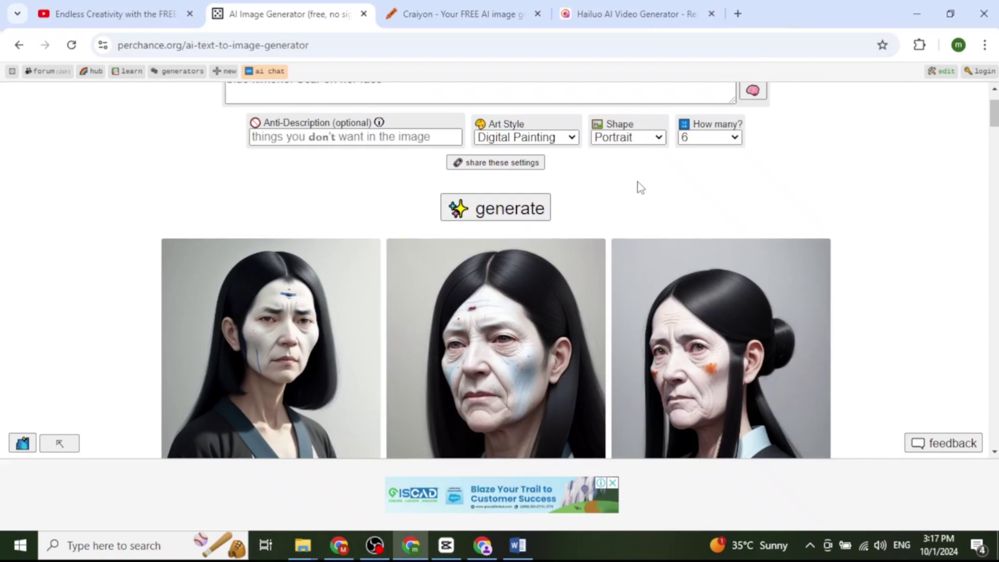
scroll(528, 286, "down", 2)
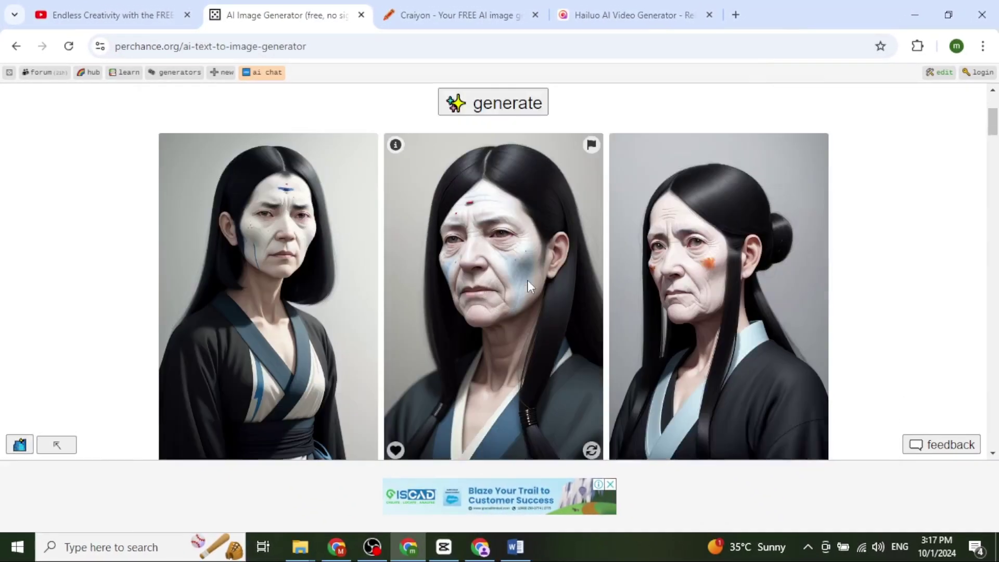
scroll(529, 281, "down", 3)
scroll(523, 276, "up", 4)
scroll(523, 277, "up", 1)
- Switch the art style to Oil Painting, generate, and reopen the style list
left_click(542, 216)
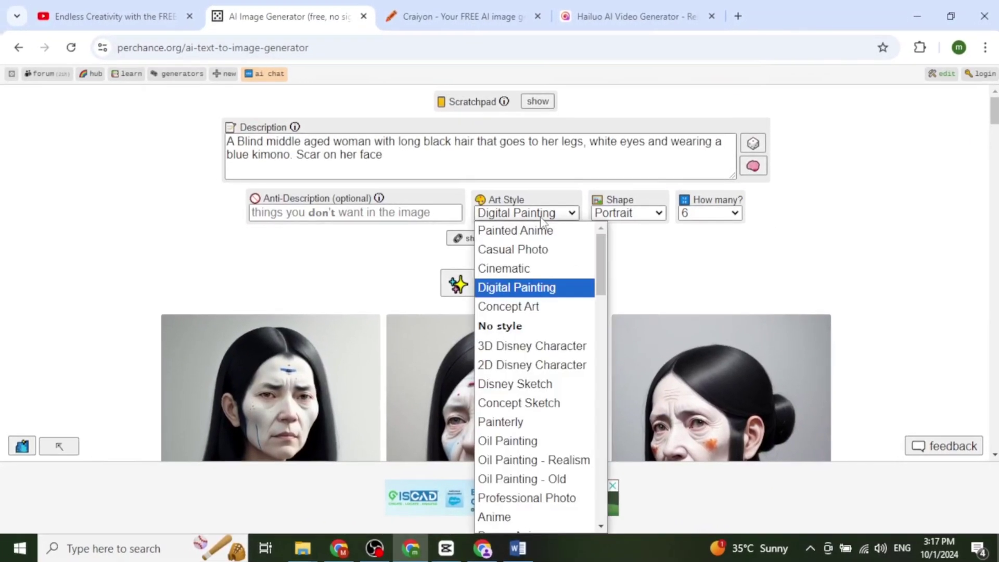
scroll(546, 348, "down", 2)
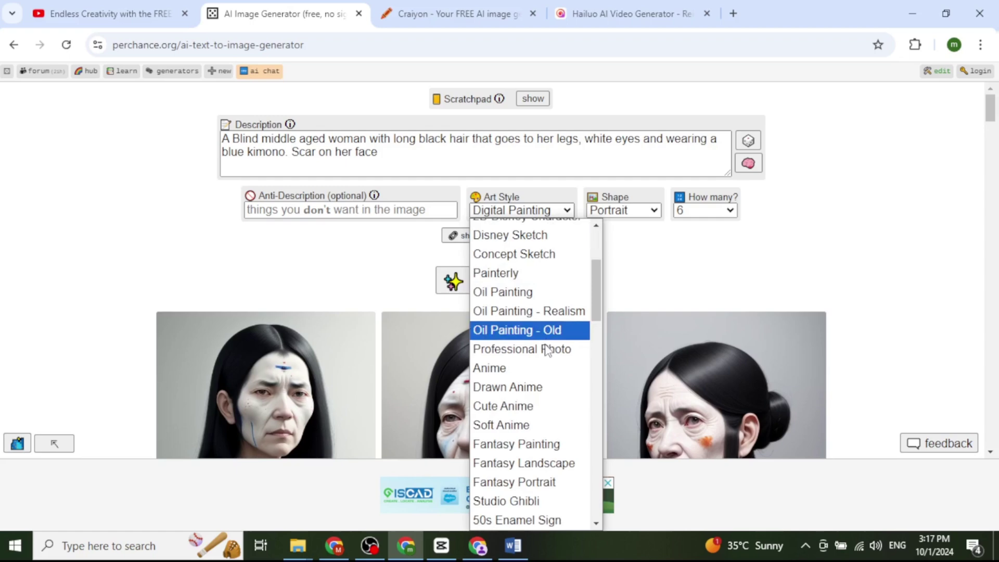
left_click(515, 292)
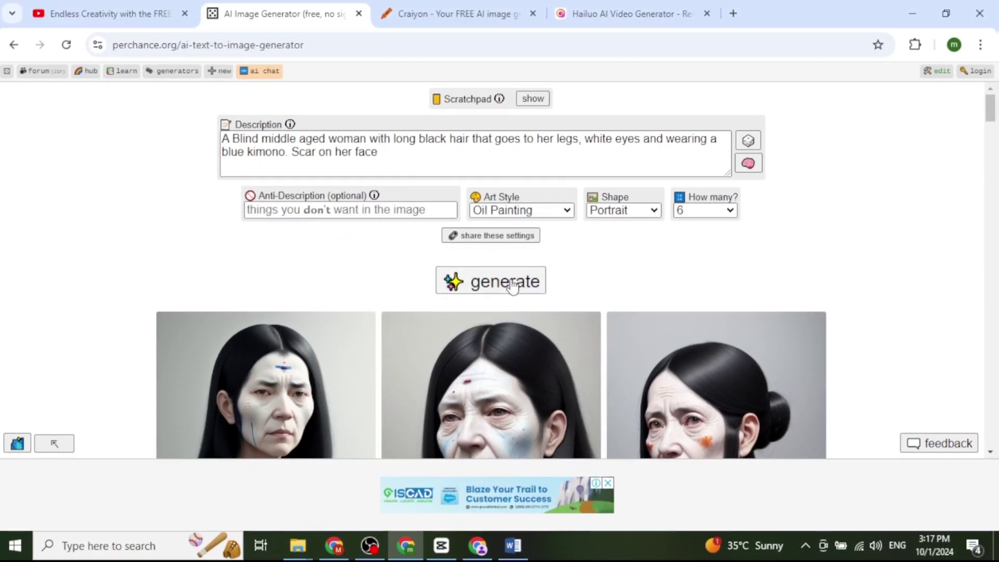
left_click(511, 284)
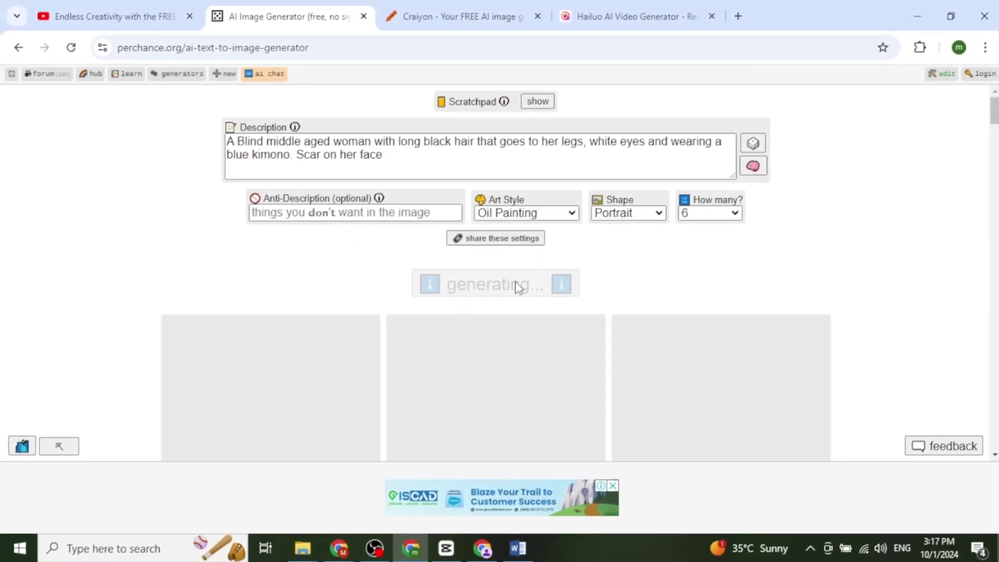
scroll(705, 282, "down", 1)
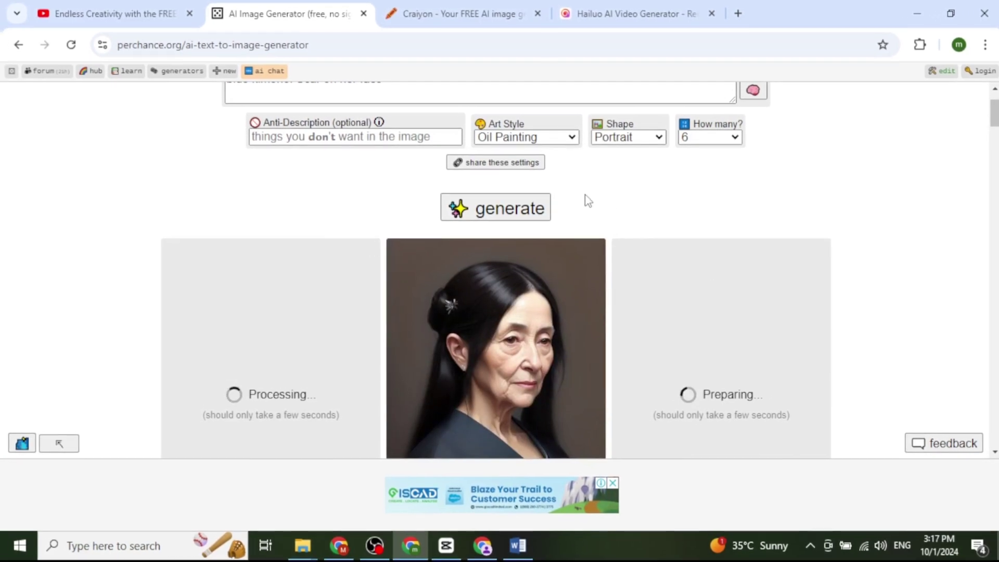
left_click(555, 142)
scroll(557, 241, "down", 2)
scroll(558, 241, "down", 2)
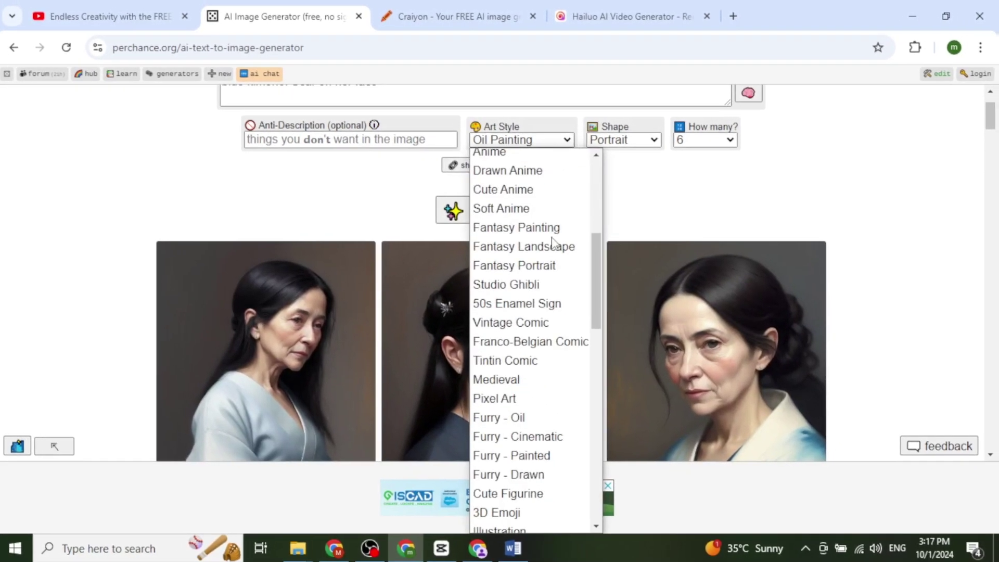
scroll(558, 241, "down", 2)
scroll(558, 241, "down", 4)
scroll(557, 241, "down", 2)
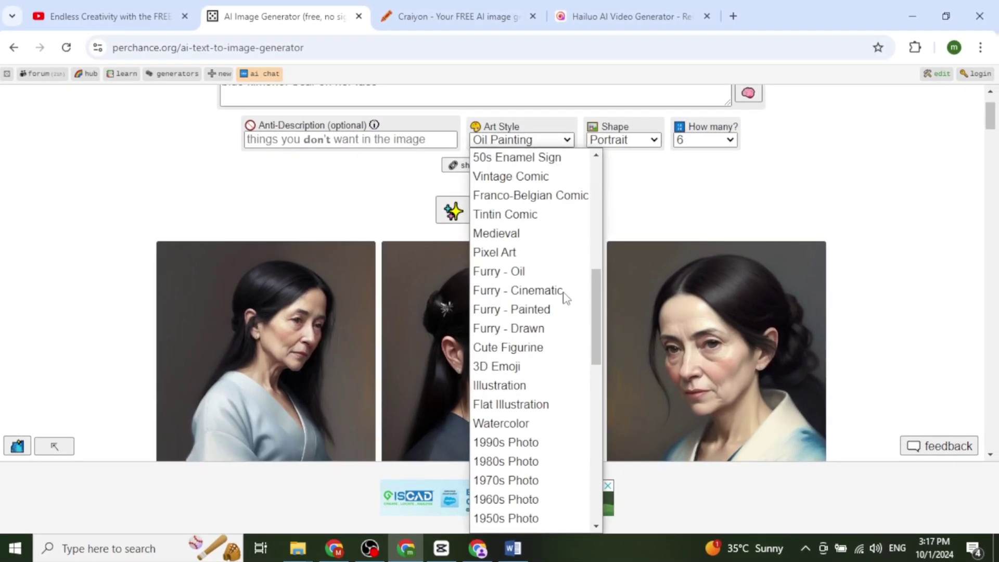
scroll(569, 297, "up", 4)
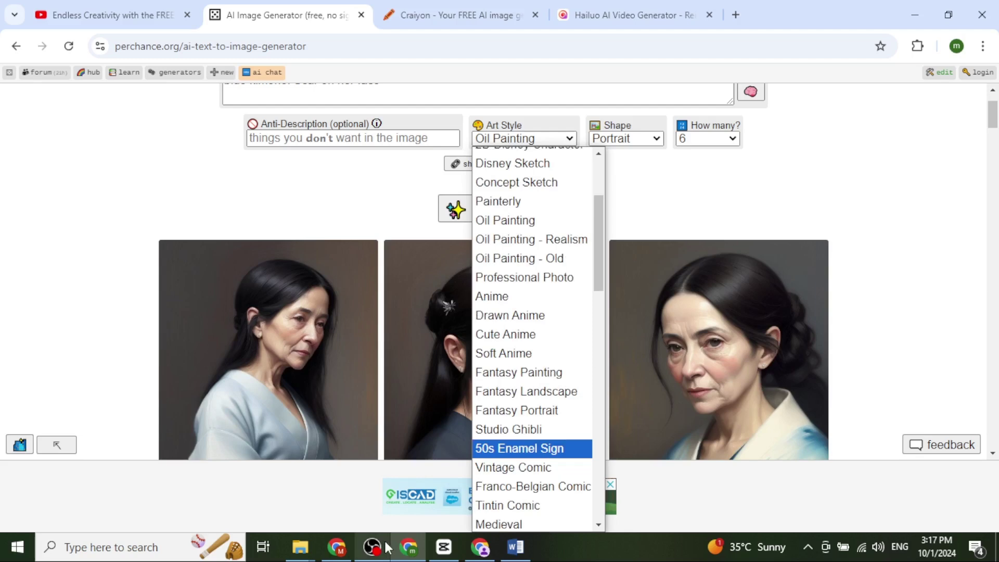
- Change the art style from Oil Painting to Studio Ghibli and generate
left_click(533, 279)
left_click(549, 139)
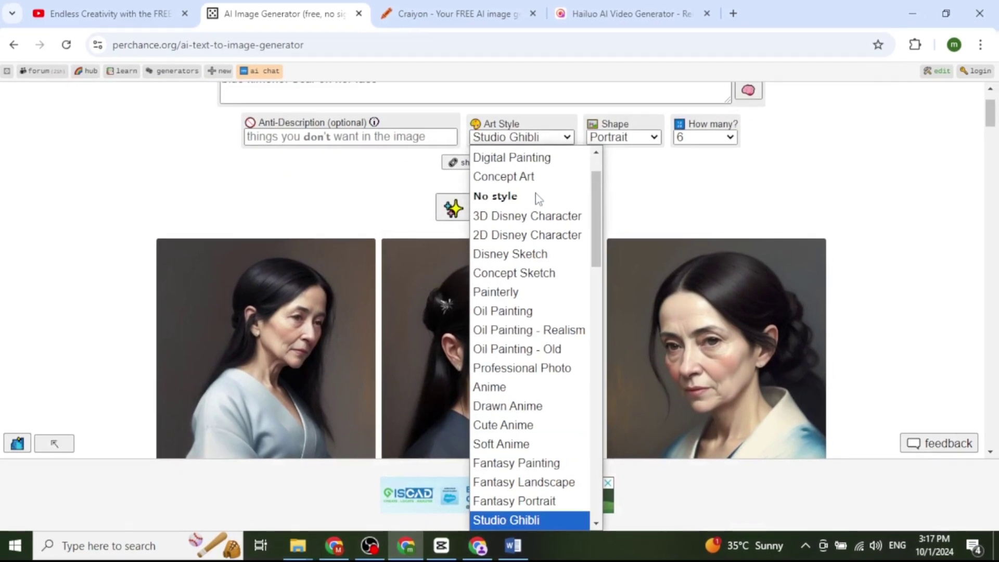
left_click(550, 524)
left_click(508, 213)
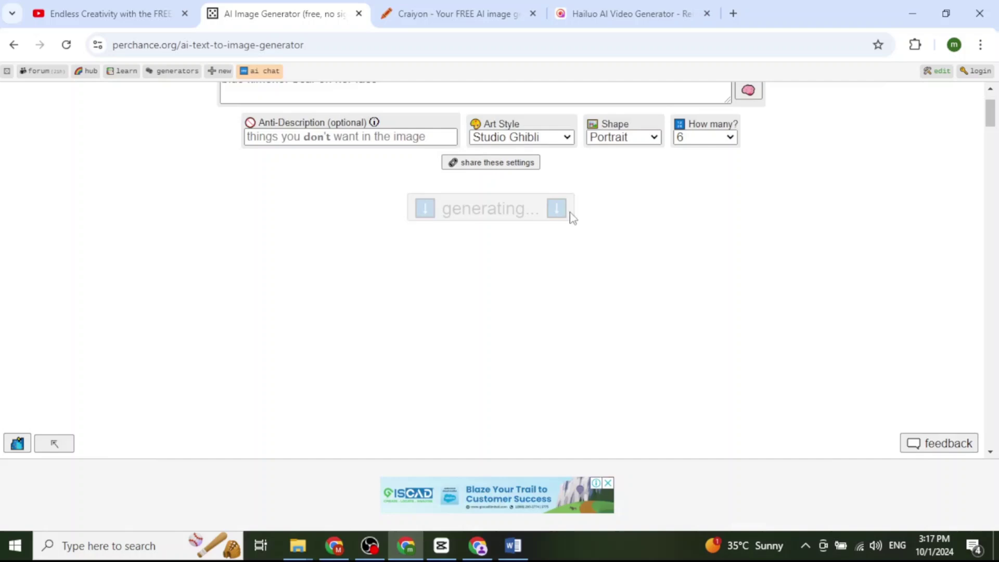
scroll(784, 232, "down", 1)
scroll(786, 229, "down", 1)
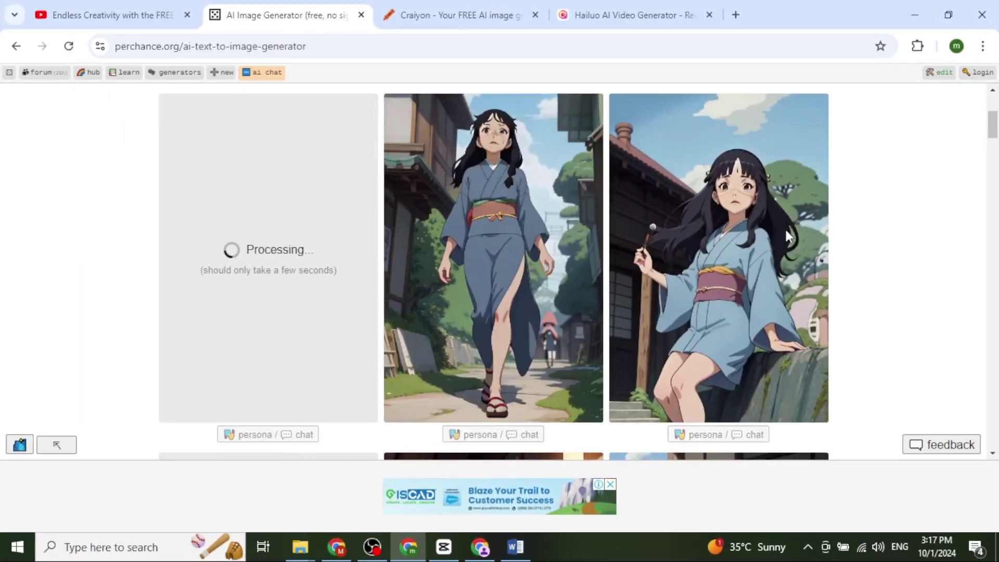
scroll(773, 221, "down", 1)
scroll(774, 186, "down", 3)
scroll(771, 188, "down", 2)
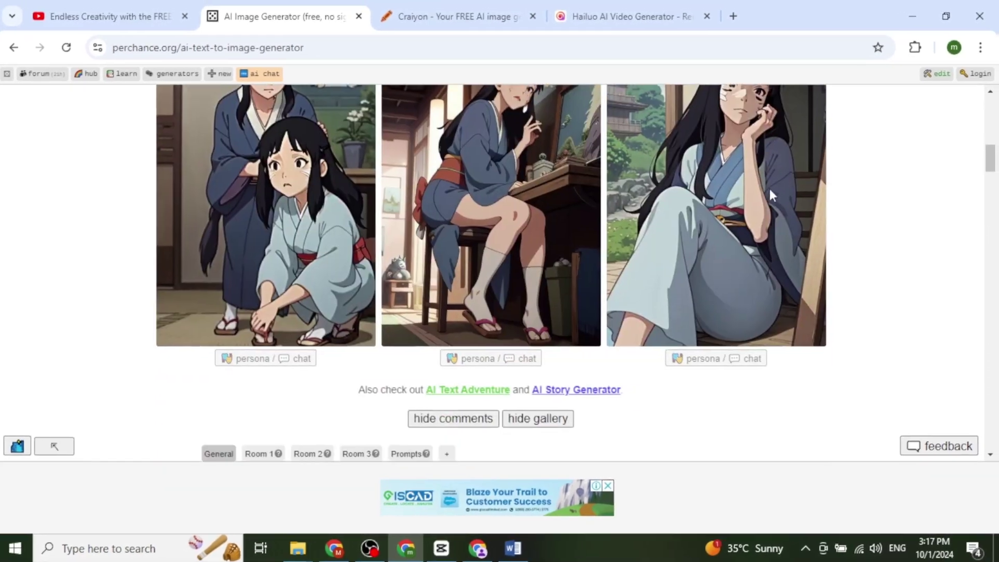
scroll(769, 186, "down", 1)
scroll(772, 188, "up", 1)
scroll(769, 186, "up", 3)
scroll(774, 187, "up", 6)
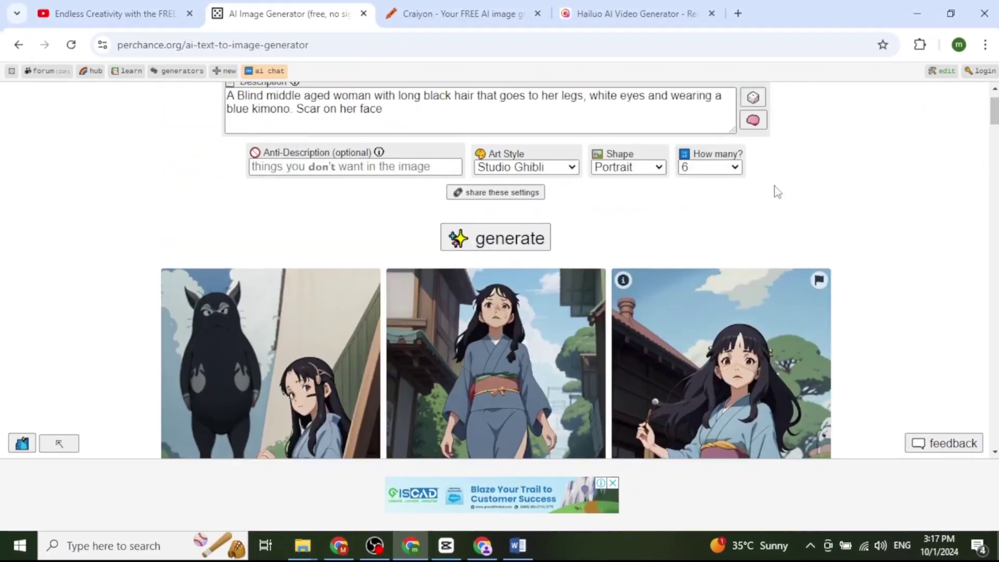
scroll(579, 207, "up", 1)
- Pick the 1940s Photo art style and generate a new batch
left_click(534, 216)
scroll(555, 304, "down", 10)
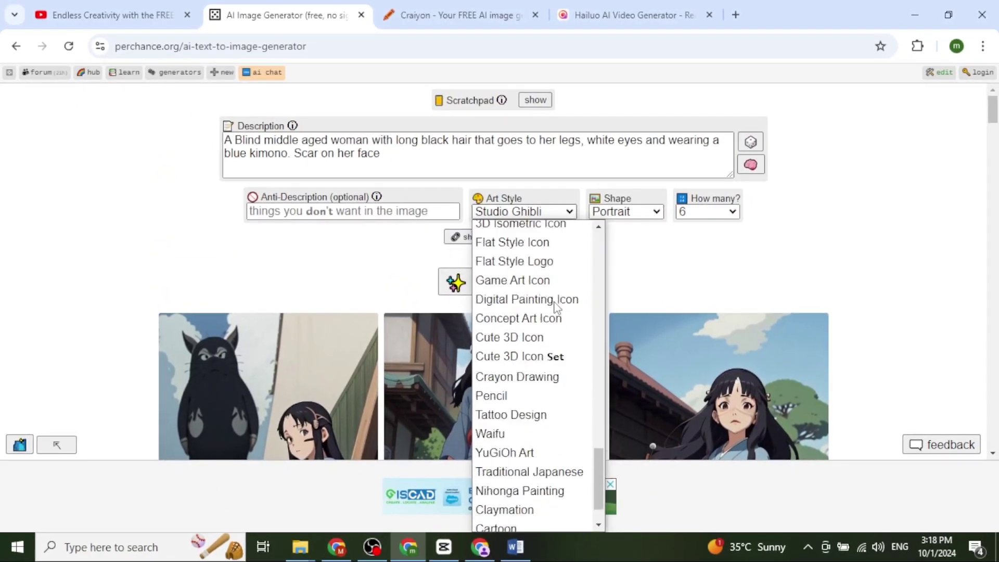
scroll(565, 357, "down", 1)
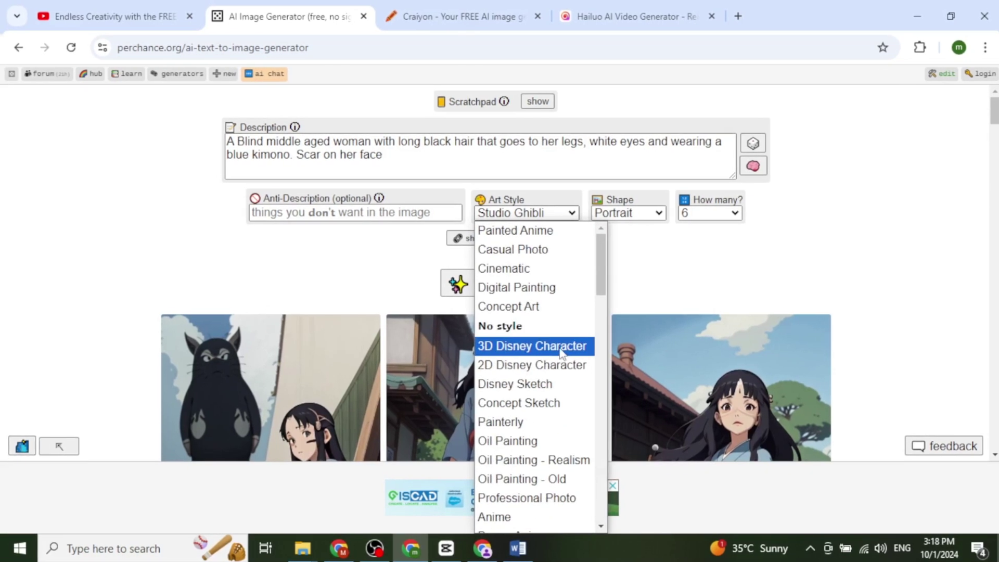
scroll(559, 348, "up", 2)
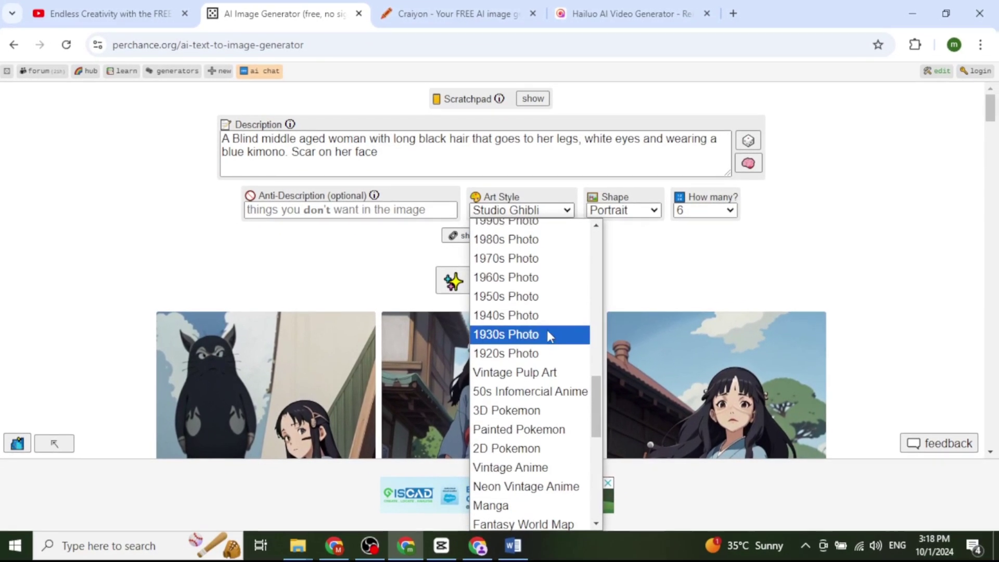
left_click(550, 318)
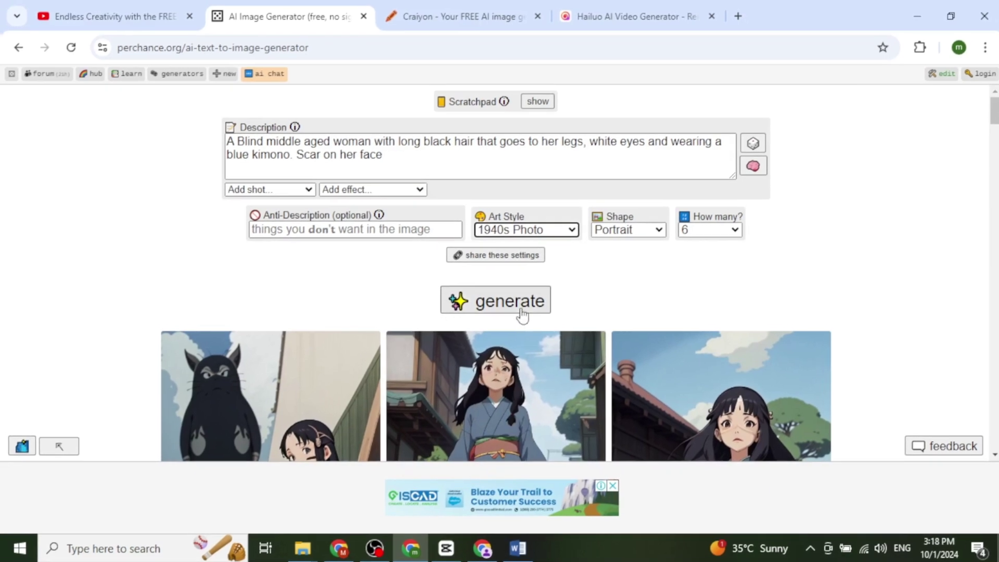
left_click(517, 304)
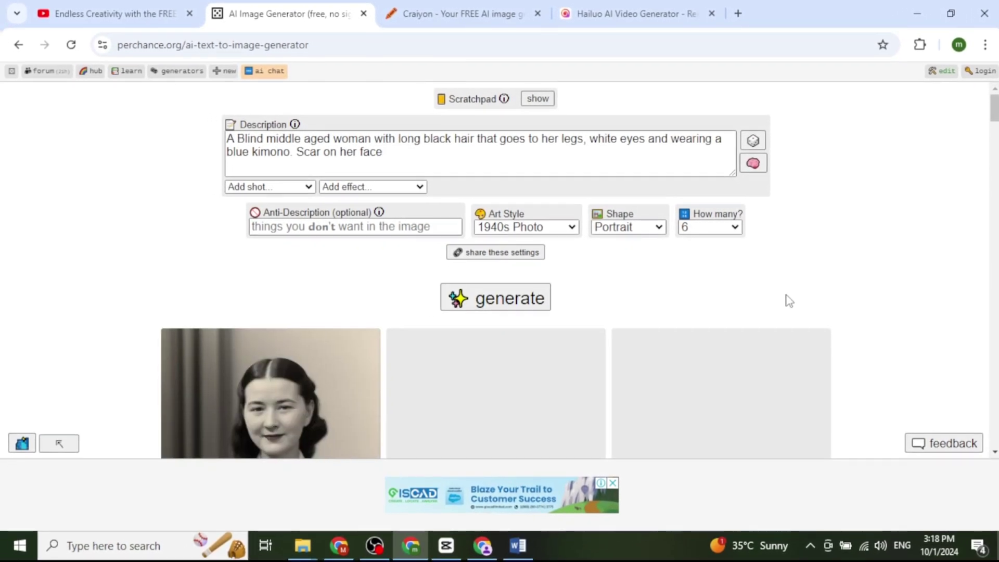
scroll(774, 291, "down", 2)
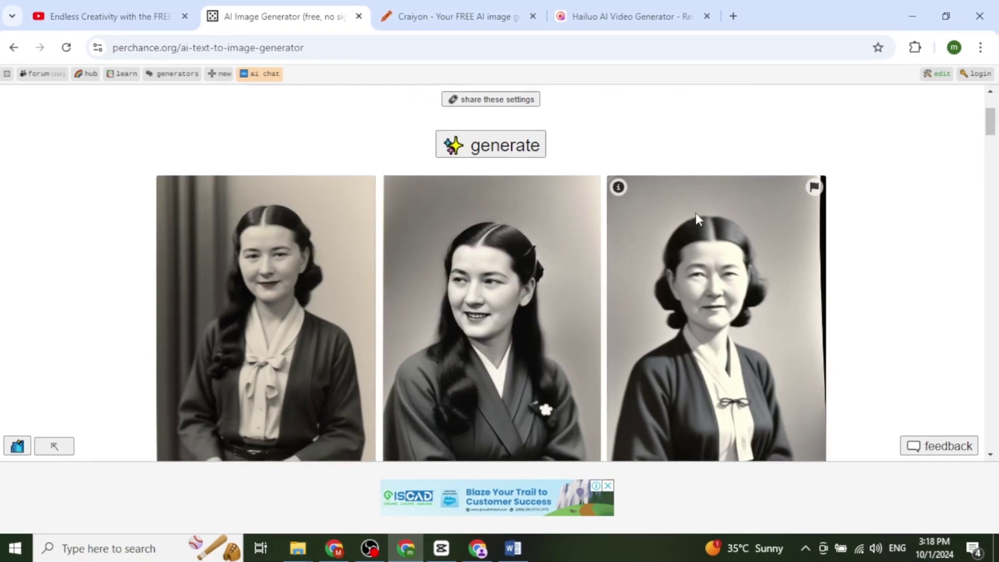
scroll(695, 213, "down", 2)
scroll(699, 208, "down", 2)
scroll(697, 209, "down", 1)
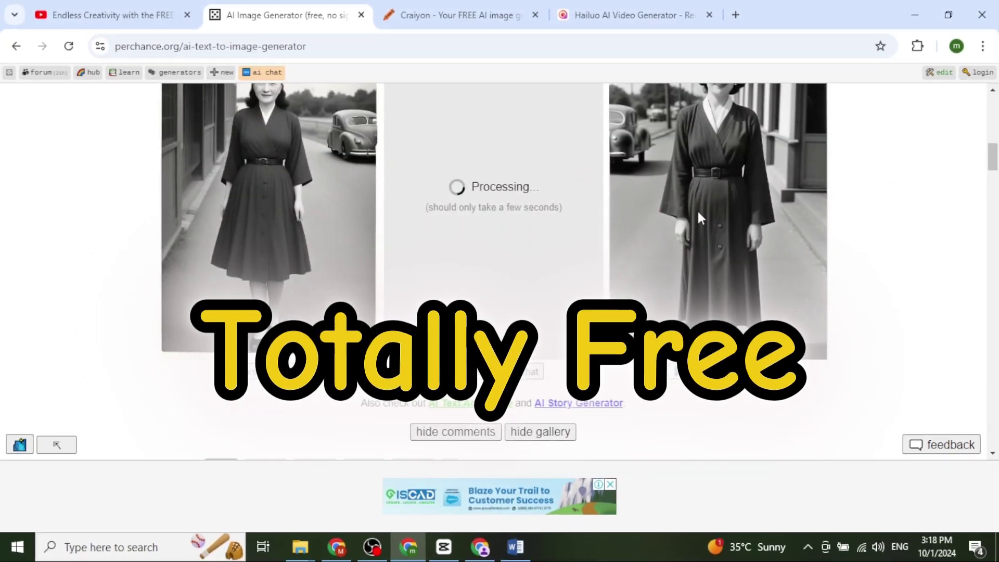
scroll(698, 215, "up", 3)
scroll(702, 215, "up", 2)
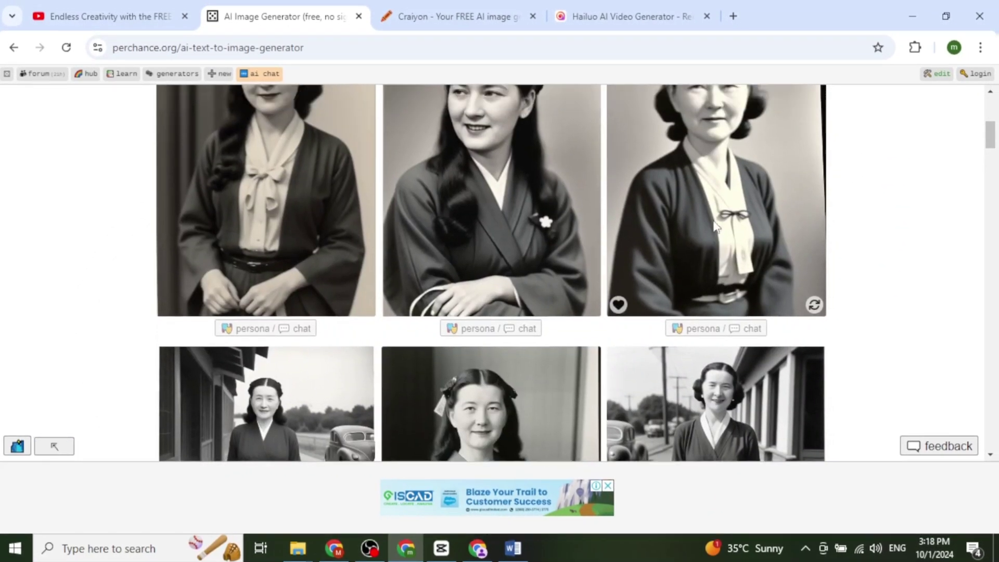
scroll(715, 219, "down", 3)
scroll(716, 218, "down", 2)
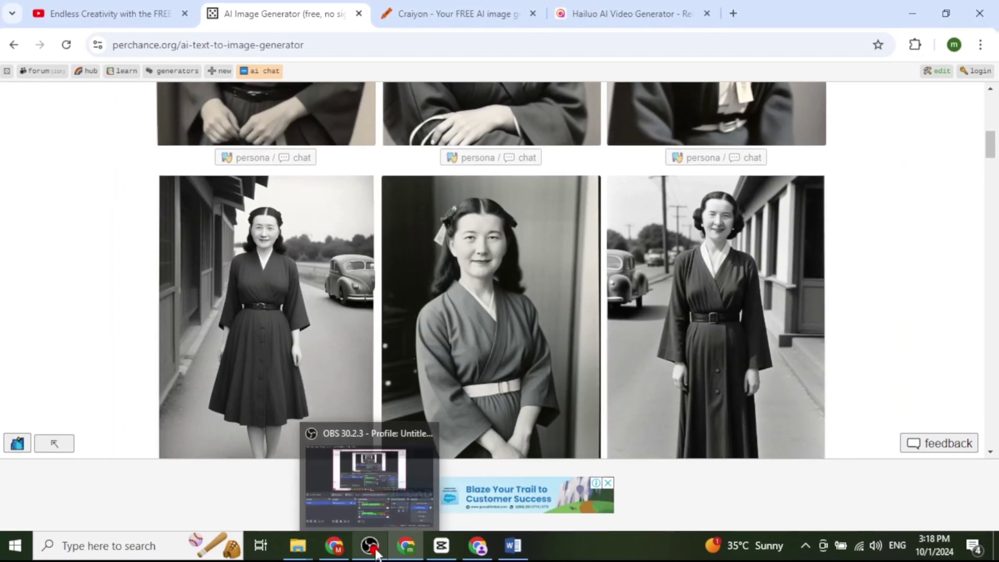
- Add 'off shoulder' to the kimono description and generate a fresh batch
left_click(372, 548)
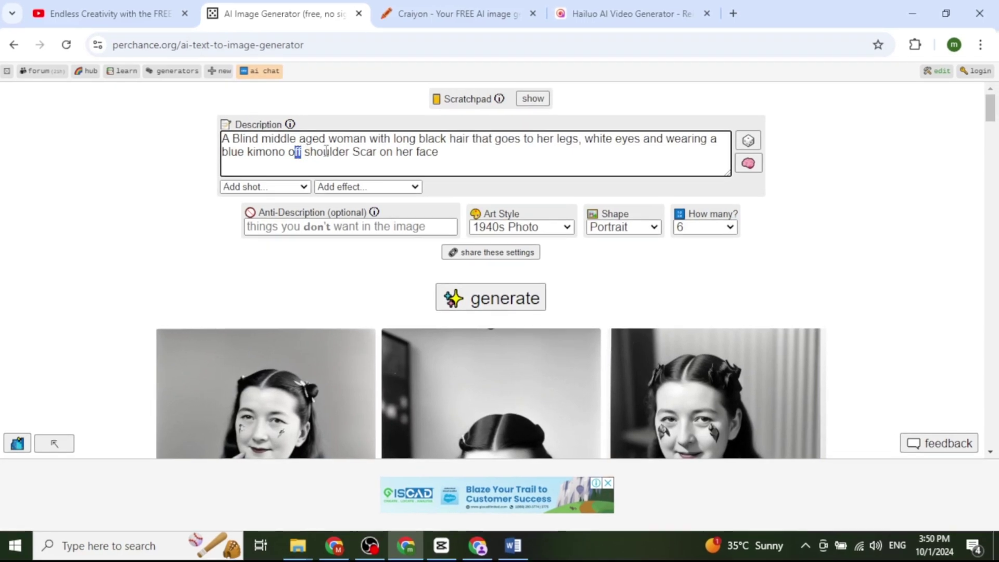
left_click_drag(297, 153, 352, 153)
left_click(530, 200)
scroll(530, 195, "down", 2)
left_click(513, 161)
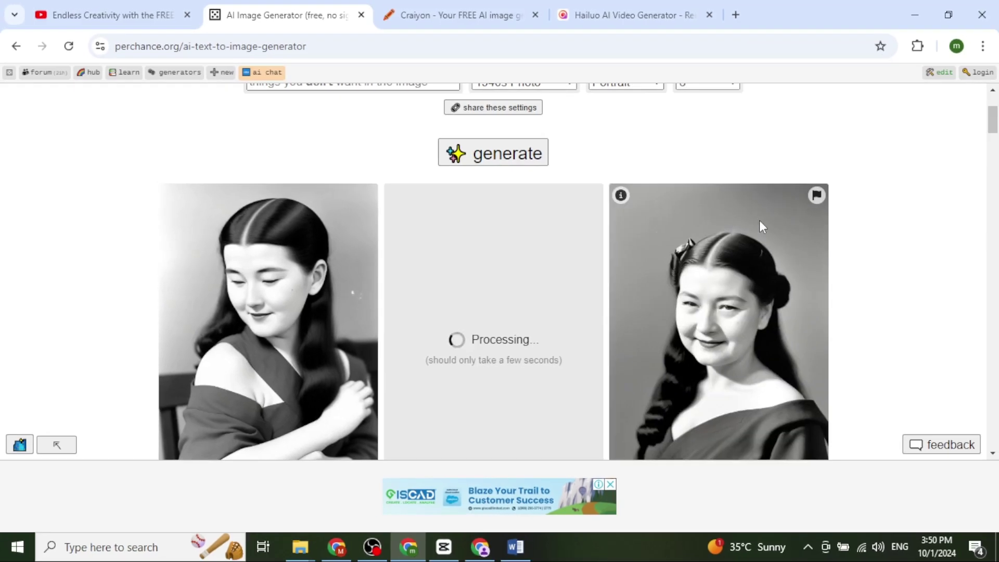
scroll(760, 220, "down", 1)
scroll(763, 226, "down", 2)
scroll(762, 226, "down", 1)
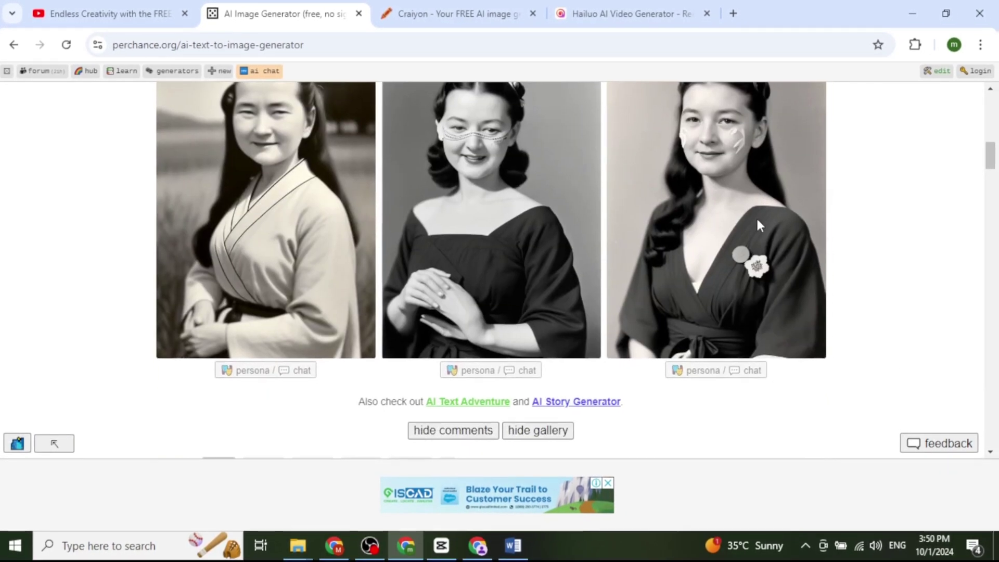
scroll(763, 225, "down", 1)
scroll(762, 229, "down", 1)
scroll(761, 220, "down", 2)
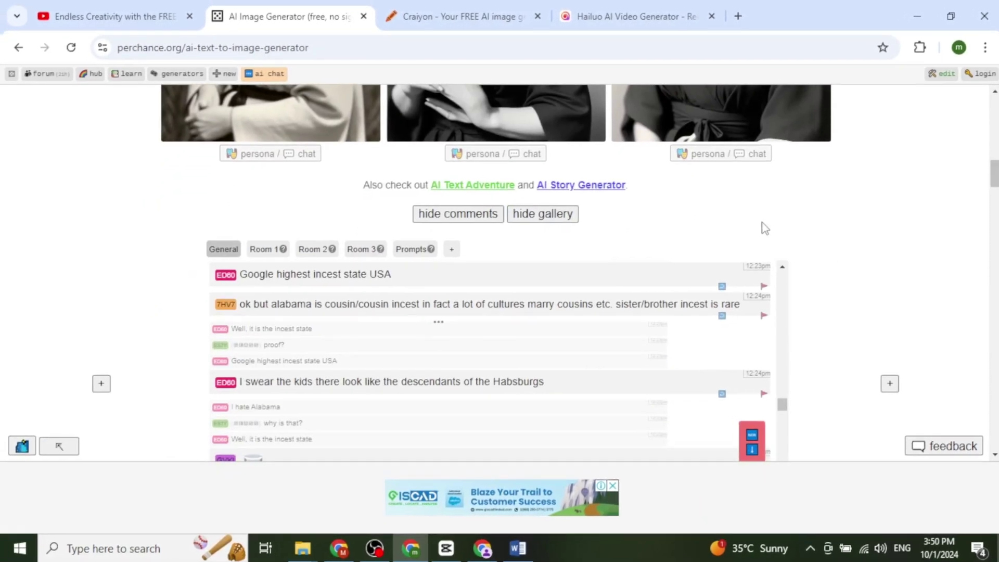
scroll(701, 199, "down", 1)
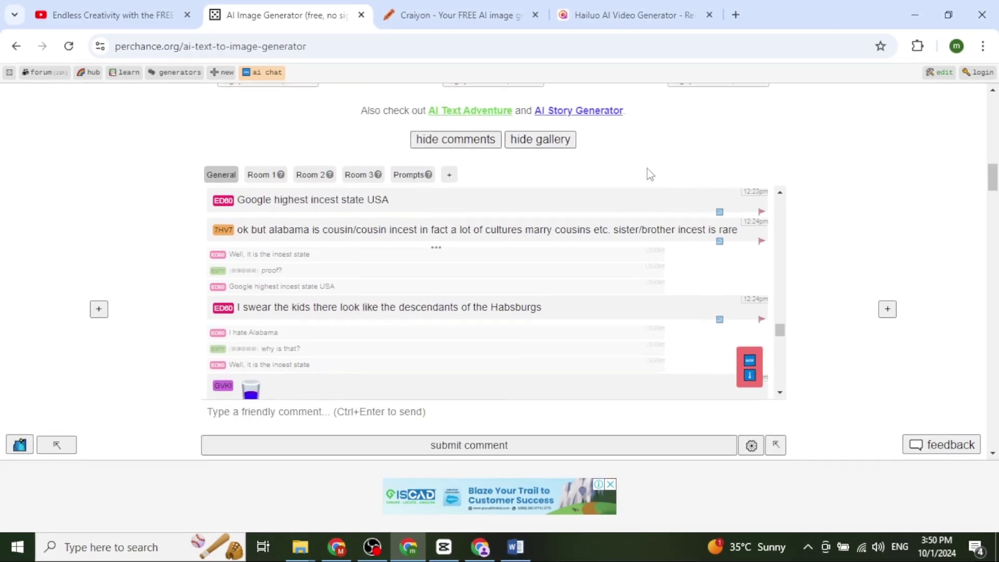
scroll(485, 159, "down", 1)
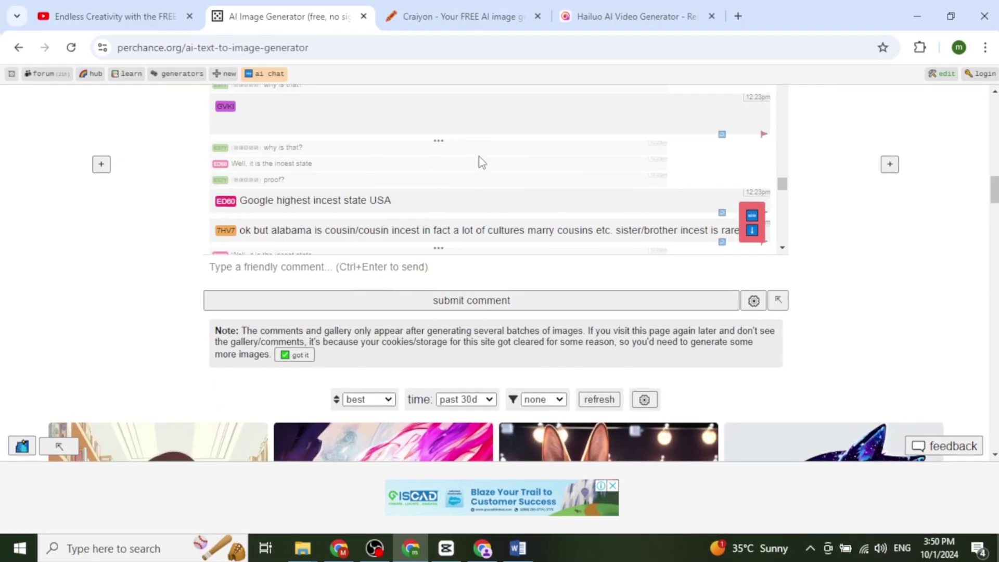
scroll(515, 173, "down", 1)
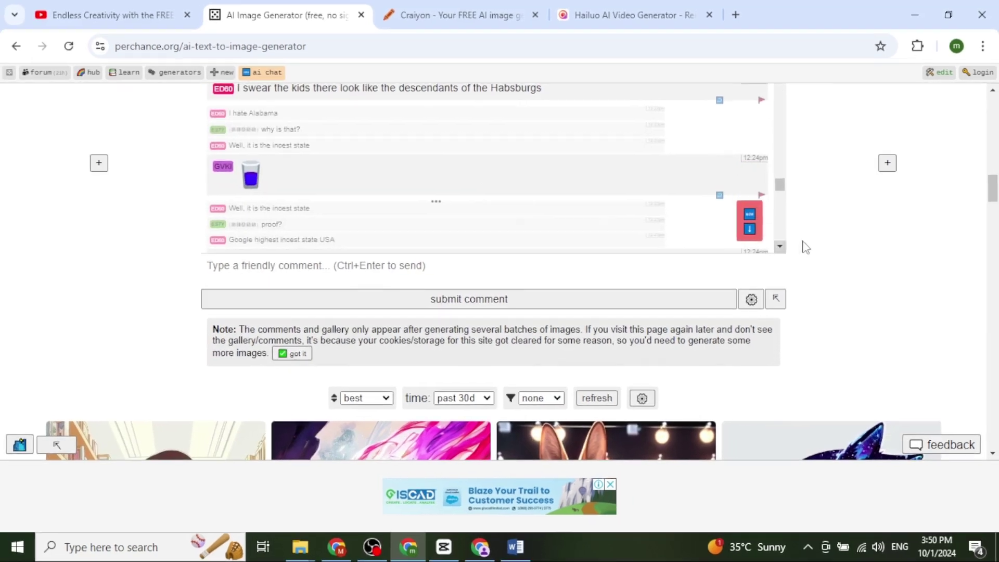
scroll(805, 247, "down", 1)
scroll(840, 247, "down", 2)
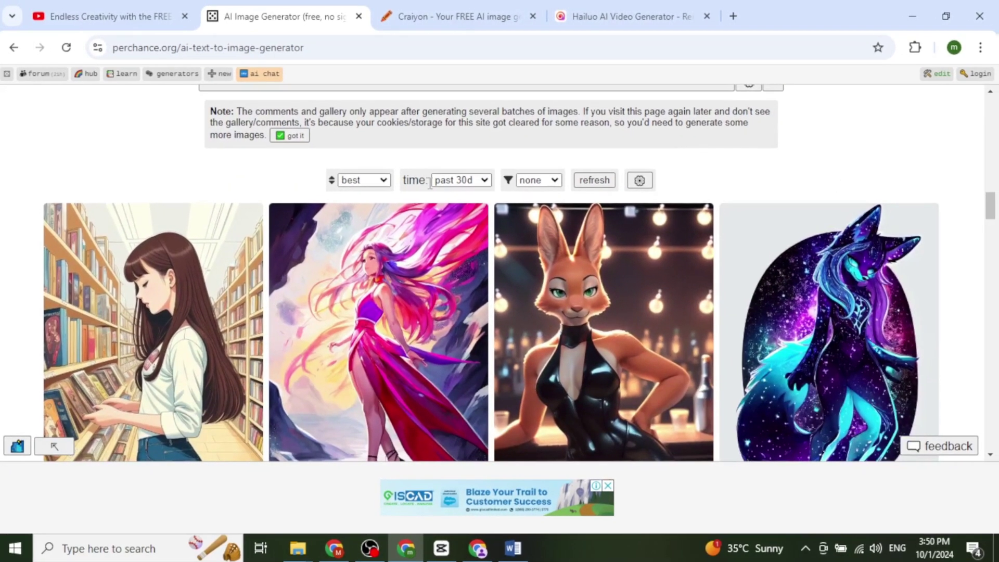
- Leave the gallery content filter at 'none' and reload the public gallery
left_click(539, 180)
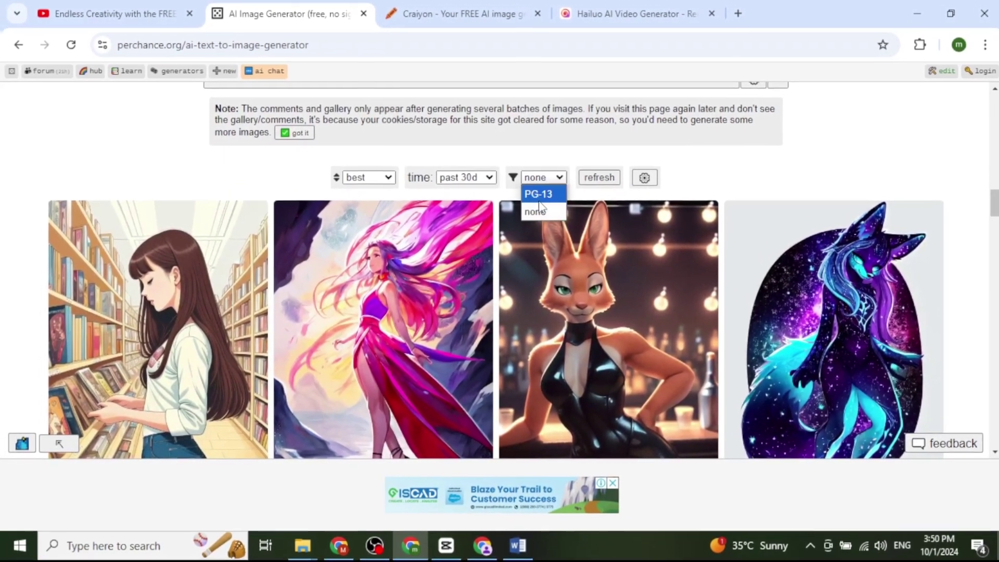
left_click(535, 212)
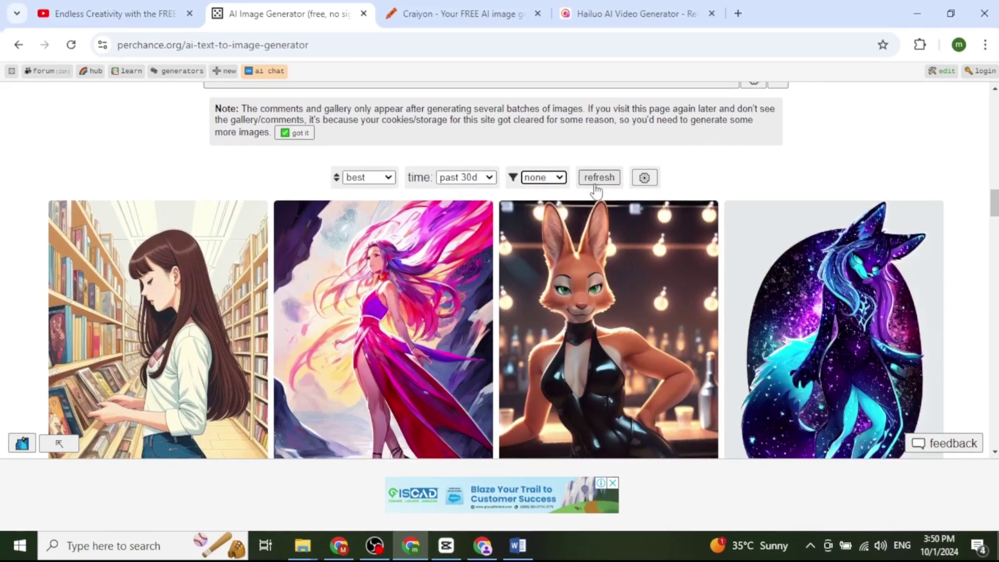
left_click(591, 181)
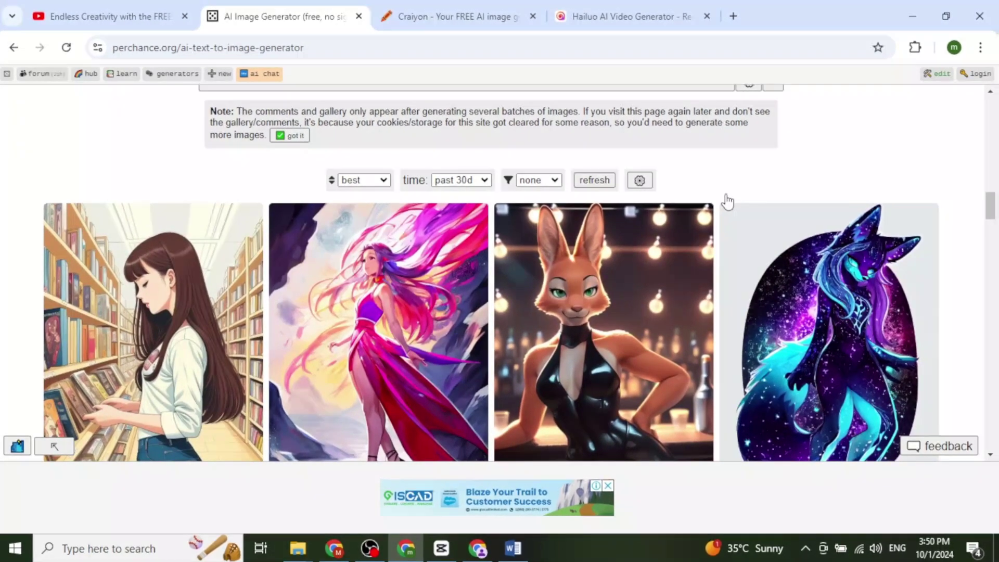
scroll(726, 199, "down", 3)
scroll(702, 187, "down", 2)
scroll(687, 175, "down", 1)
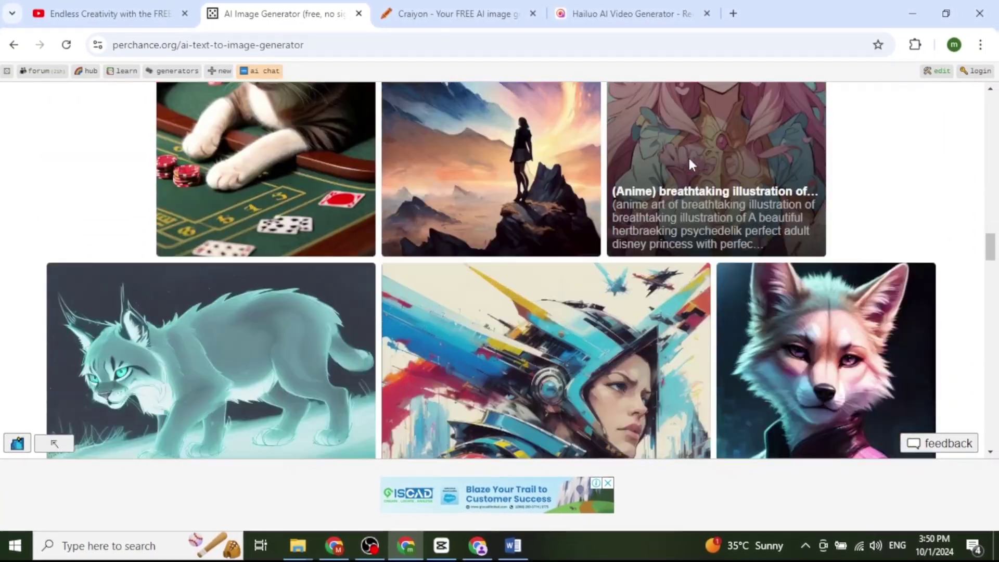
scroll(689, 161, "down", 2)
scroll(690, 161, "down", 3)
scroll(690, 161, "down", 1)
scroll(690, 161, "down", 1)
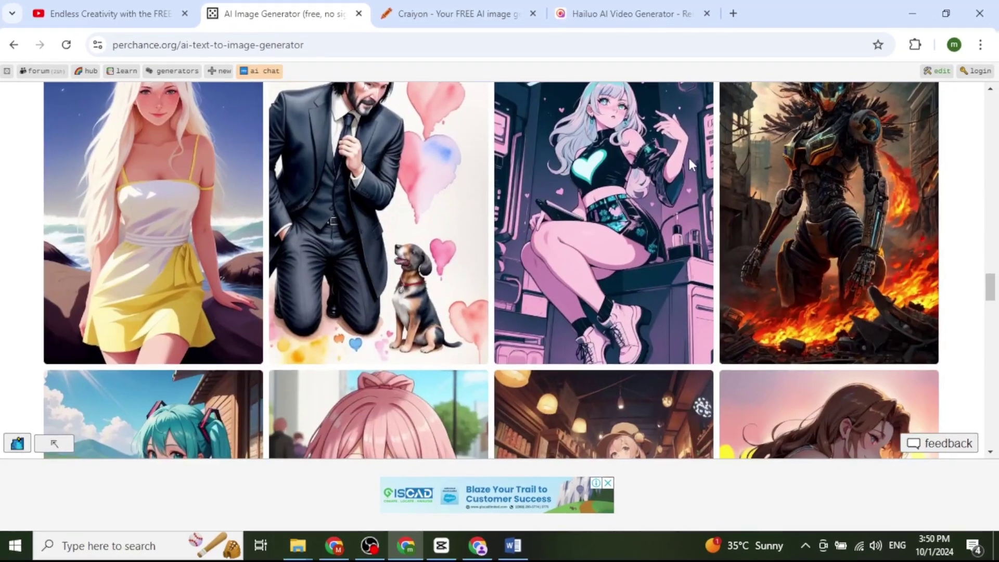
scroll(689, 159, "down", 2)
scroll(693, 161, "down", 1)
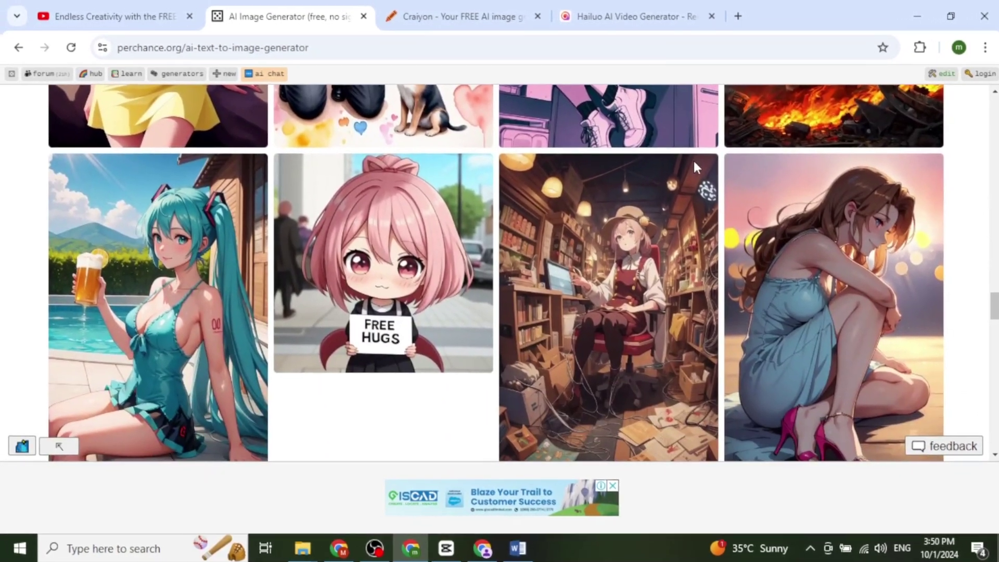
scroll(693, 159, "down", 2)
scroll(689, 159, "down", 1)
scroll(688, 155, "down", 2)
scroll(693, 160, "down", 1)
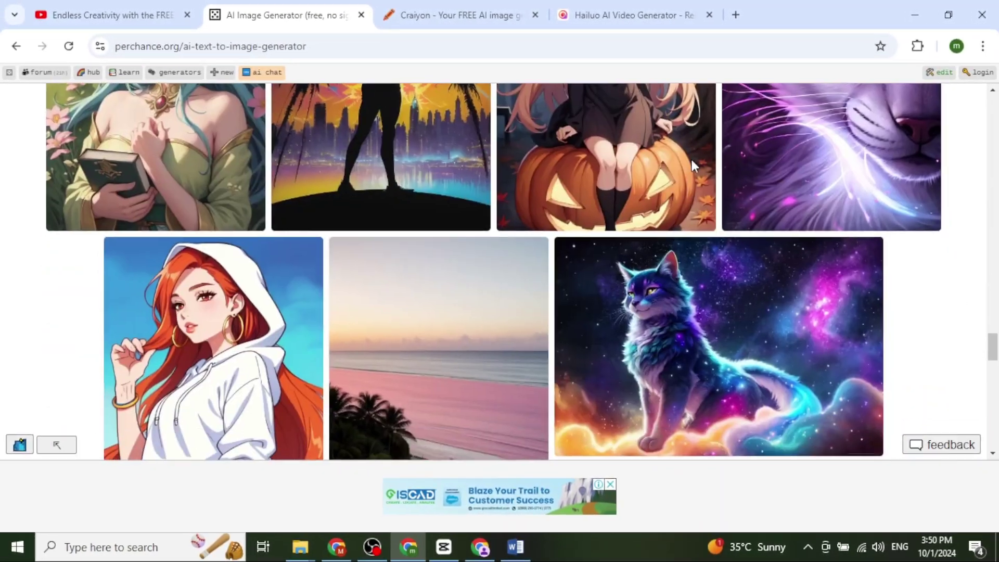